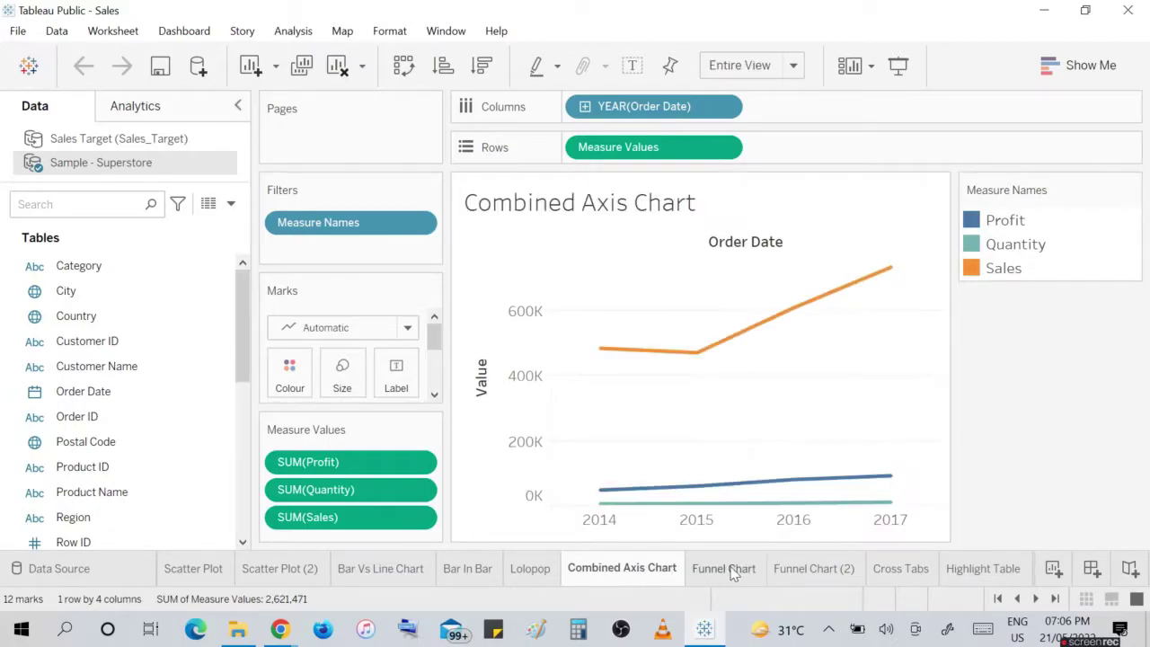
Show the Funnel Chart sheet of the Sales workbook in Tableau Public.
{"action": "left_click", "coordinate": [733, 569]}
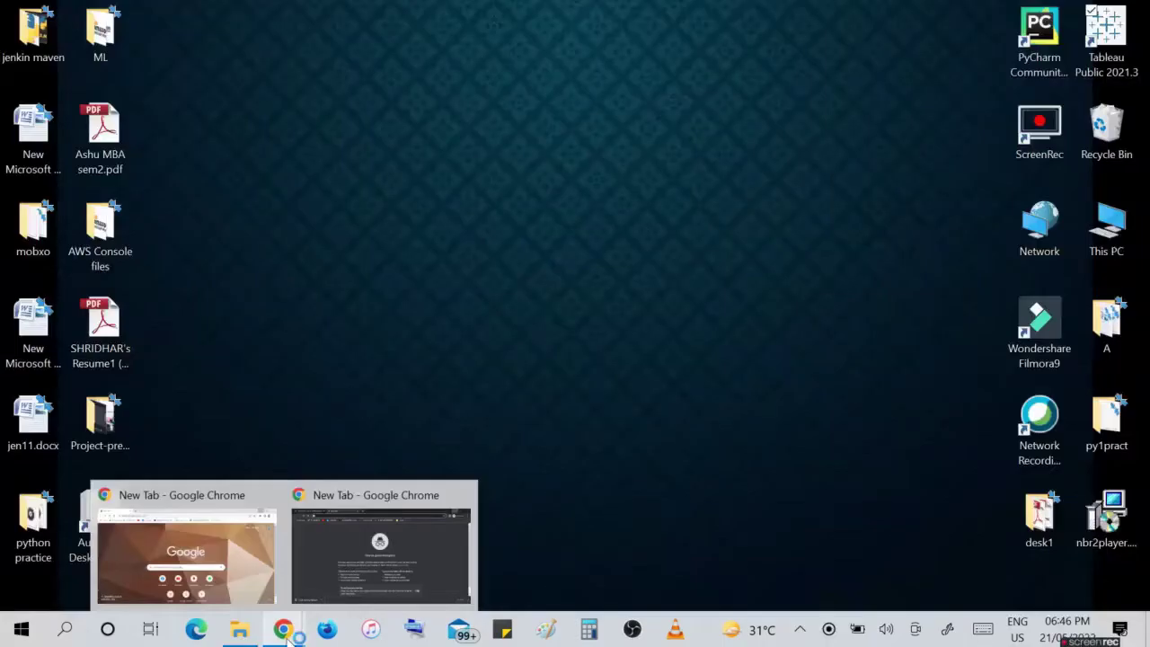
From a Chrome new tab, run a Google search for 'install tableau'.
{"action": "left_click", "coordinate": [233, 562]}
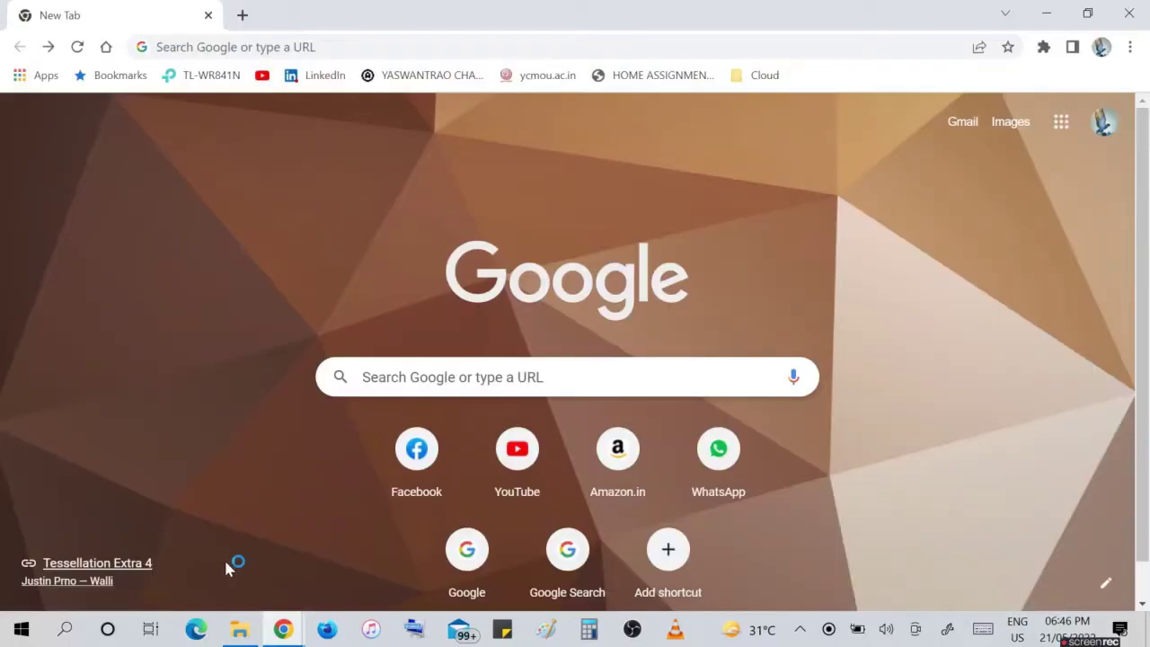
{"action": "left_click", "coordinate": [386, 381]}
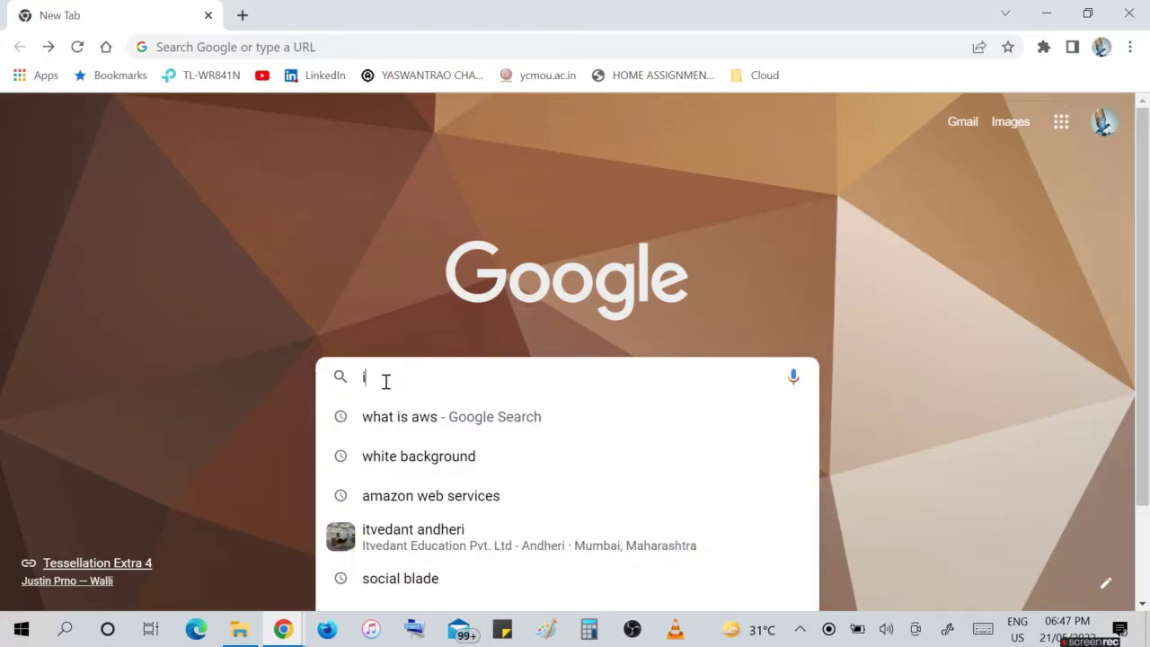
{"action": "type", "text": "in"}
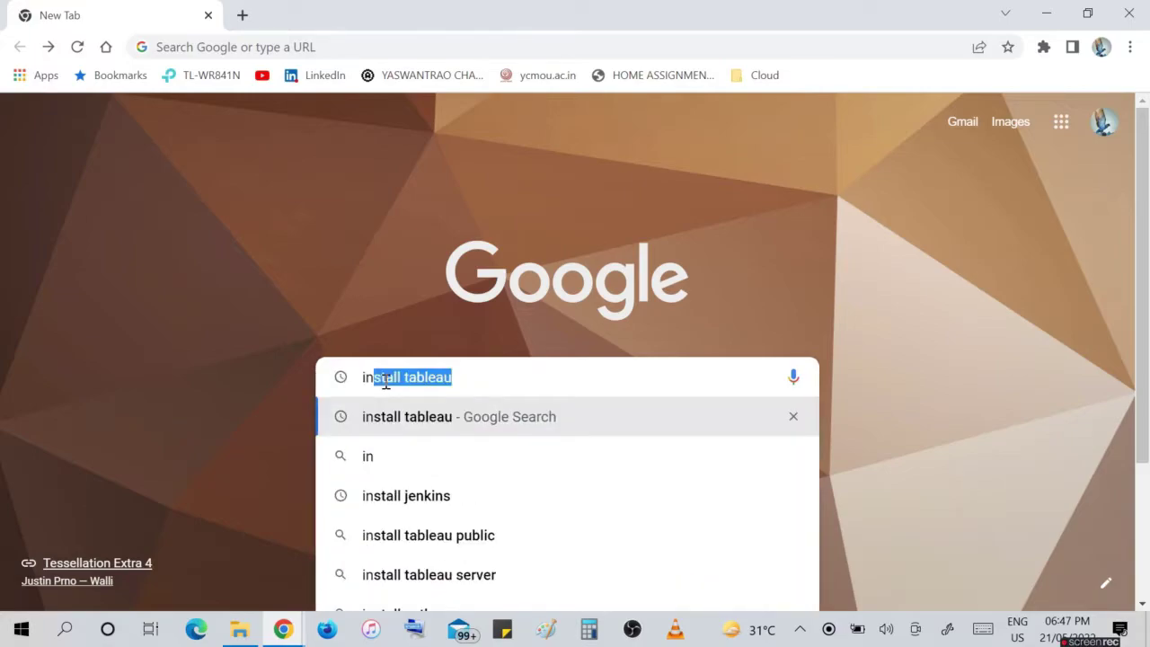
{"action": "key", "text": "Right"}
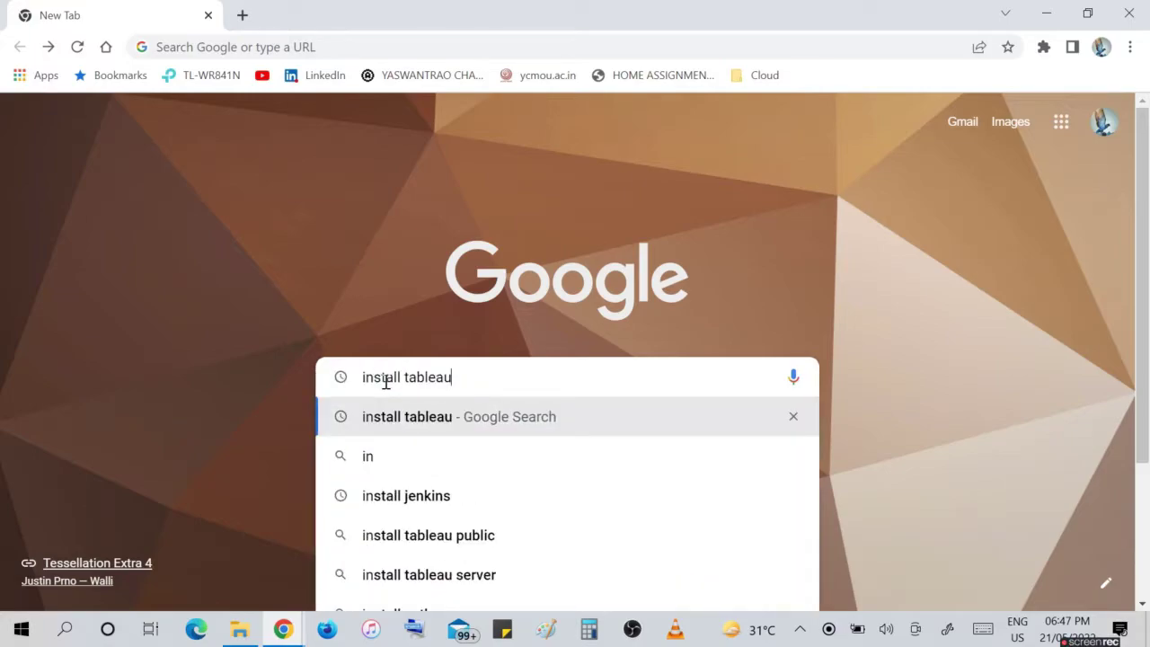
{"action": "left_click", "coordinate": [486, 416]}
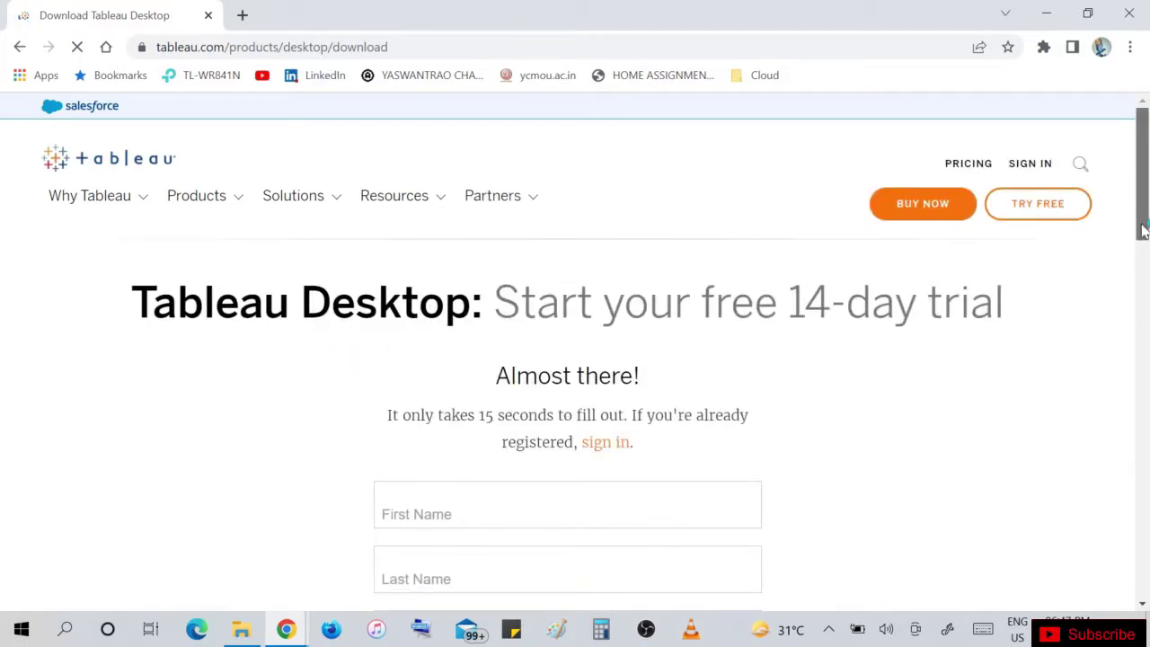
{"action": "left_click_drag", "start_coordinate": [1140, 231], "coordinate": [1147, 514]}
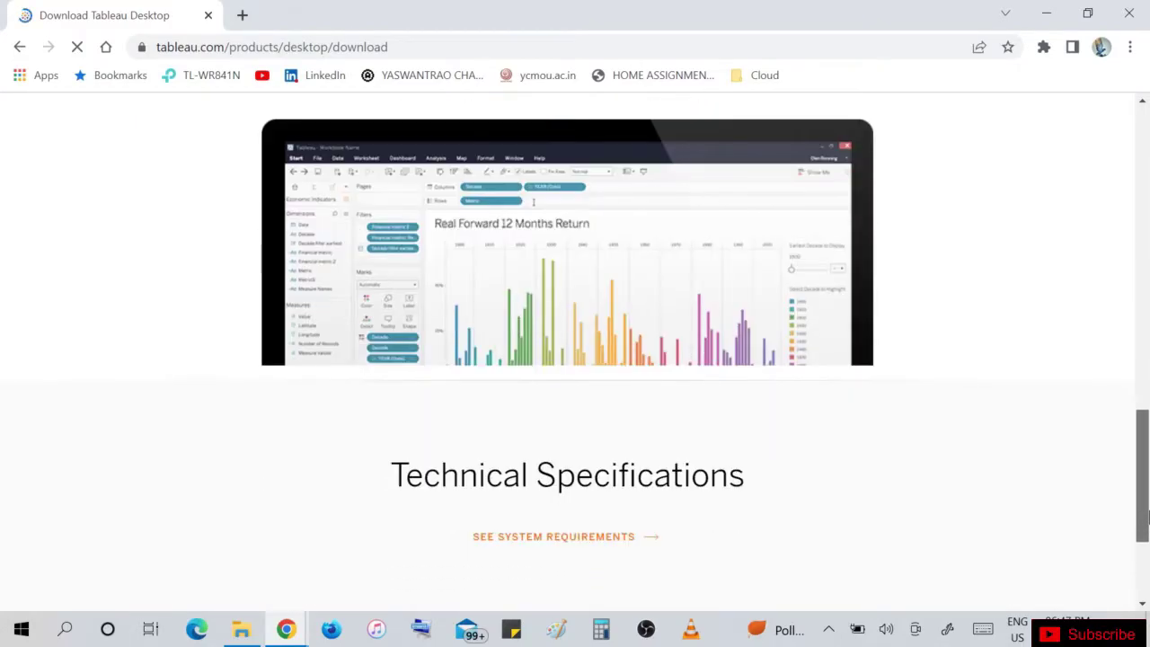
{"action": "left_click", "coordinate": [520, 545]}
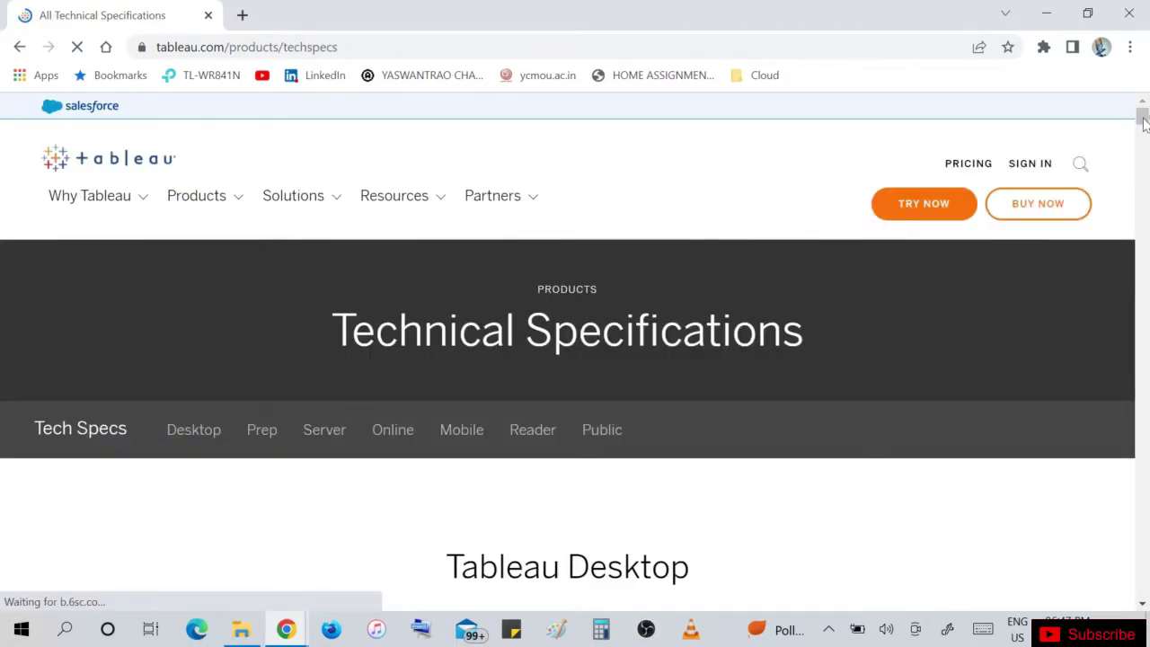
{"action": "left_click_drag", "start_coordinate": [1145, 124], "coordinate": [1145, 143]}
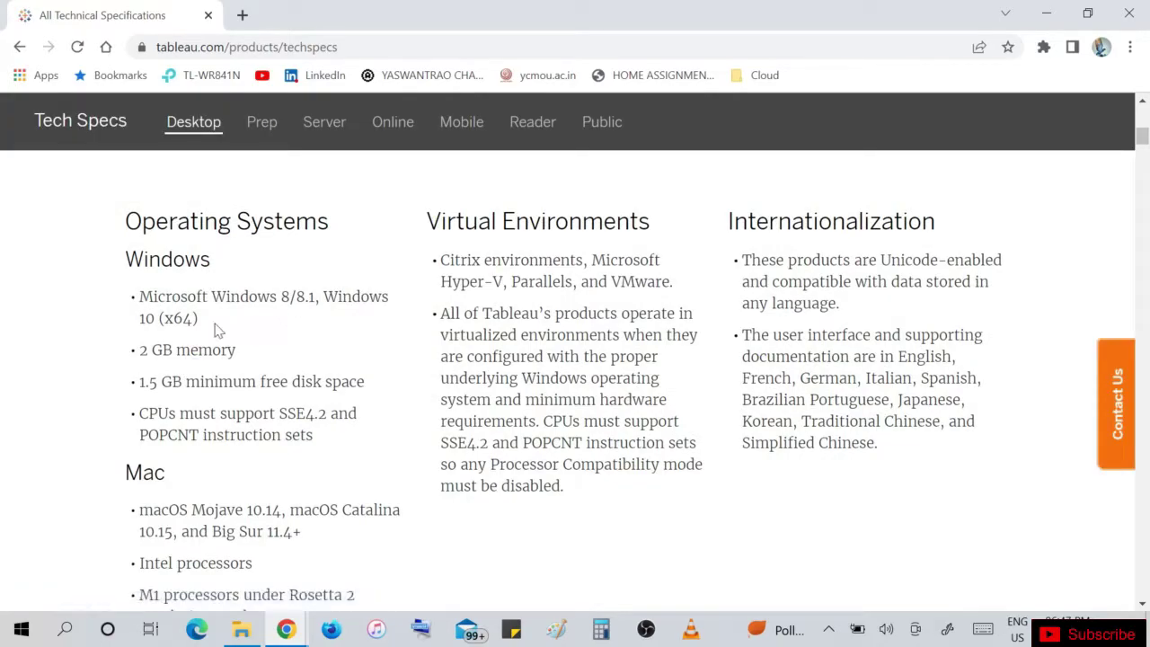
{"action": "left_click_drag", "start_coordinate": [141, 299], "coordinate": [377, 432]}
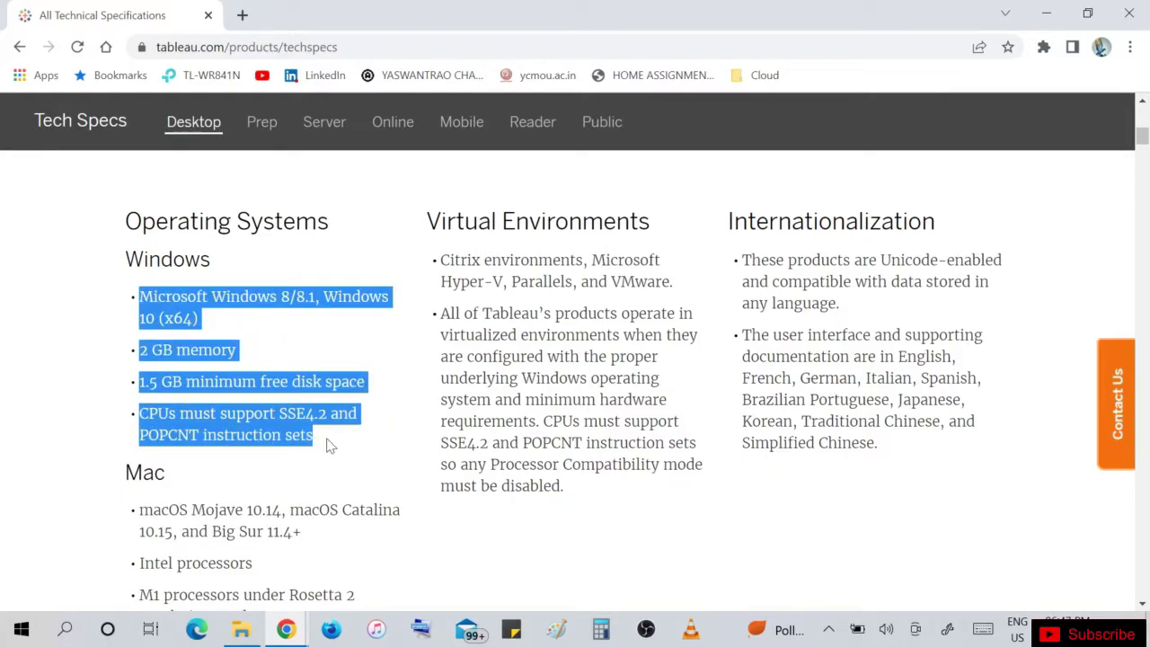
{"action": "left_click", "coordinate": [84, 358]}
{"action": "scroll", "coordinate": [225, 528], "scroll_direction": "down", "scroll_amount": 3}
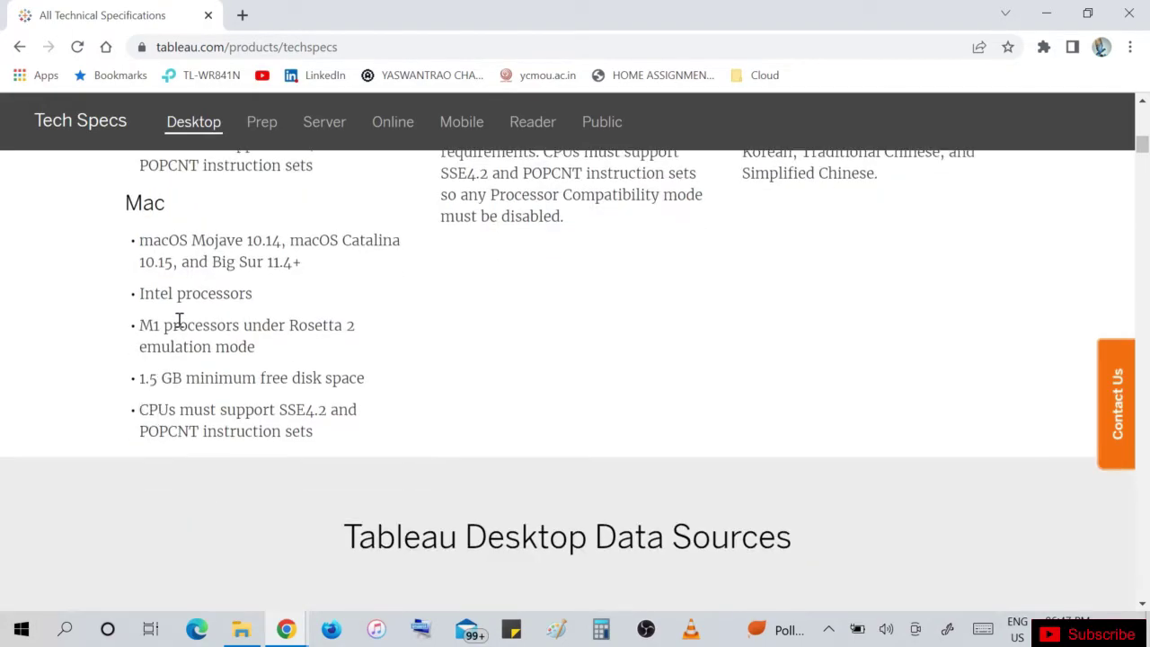
{"action": "scroll", "coordinate": [373, 314], "scroll_direction": "up", "scroll_amount": 8}
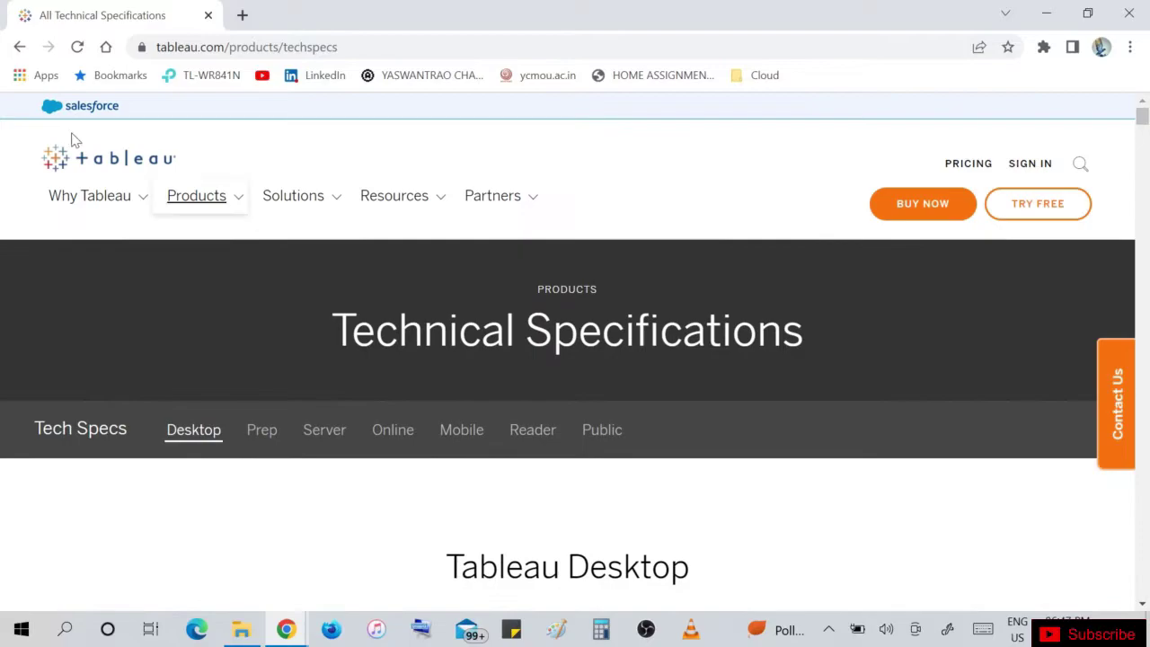
{"action": "left_click", "coordinate": [21, 48]}
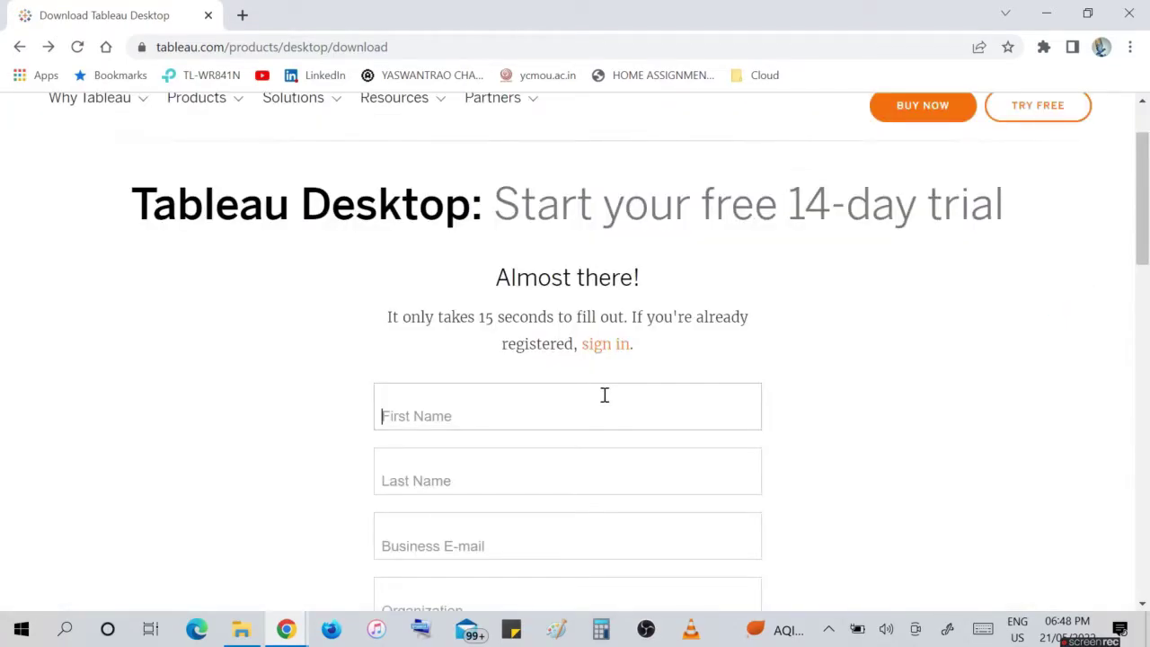
Enter the first name and last name in the trial form.
{"action": "left_click", "coordinate": [603, 396]}
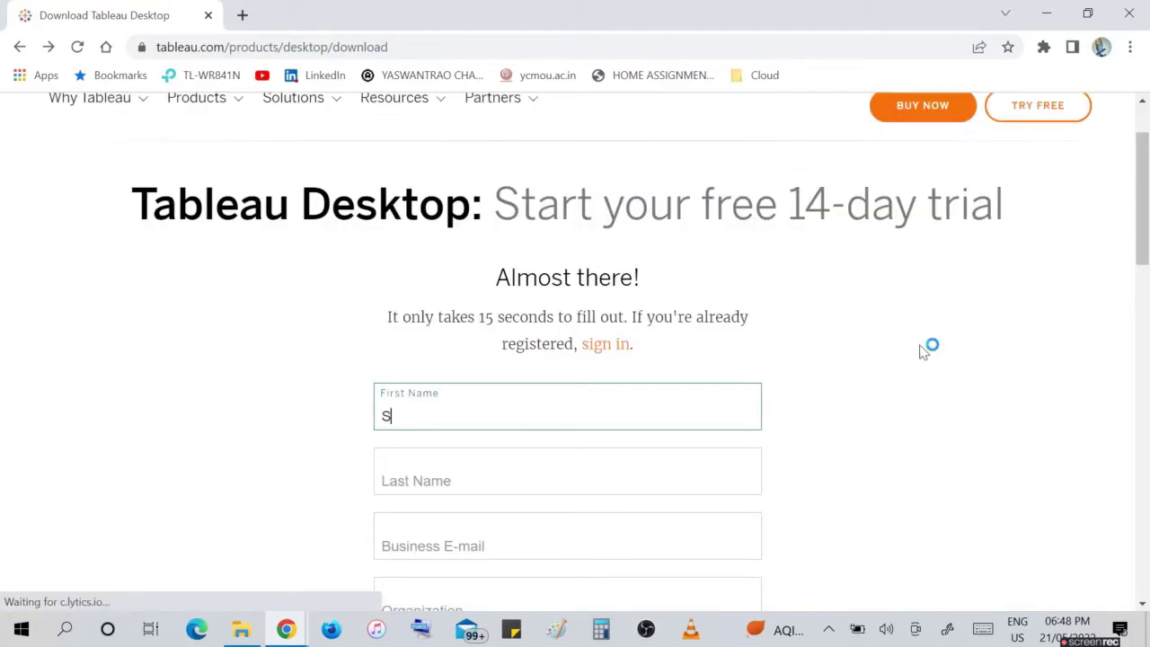
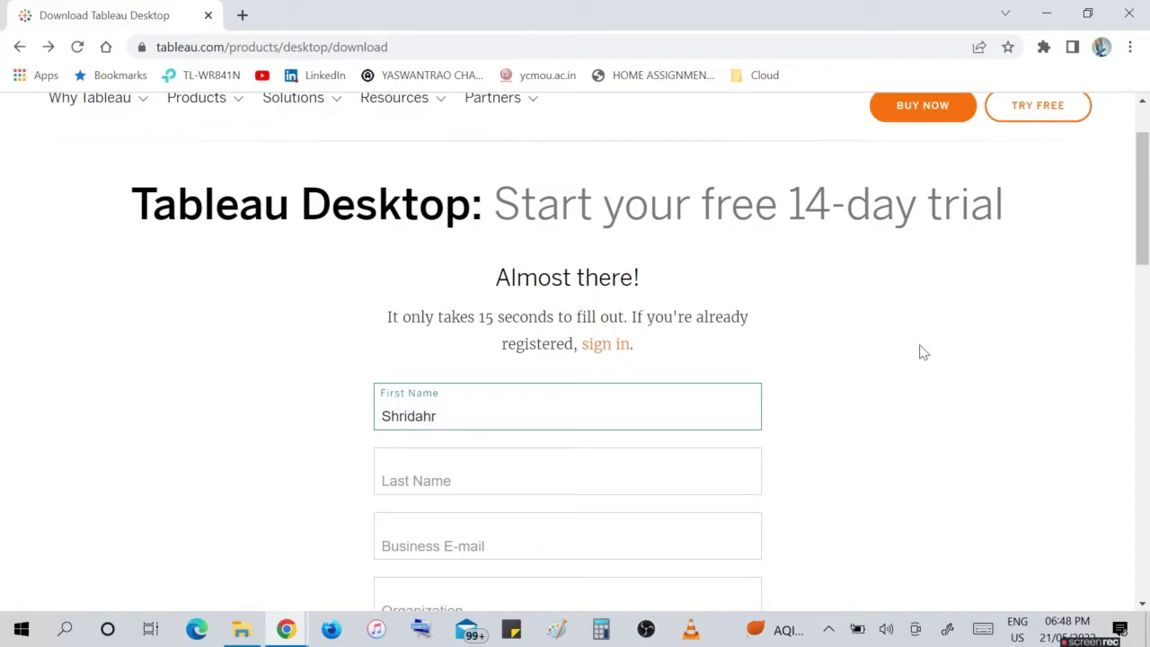
{"action": "key", "text": "Tab"}
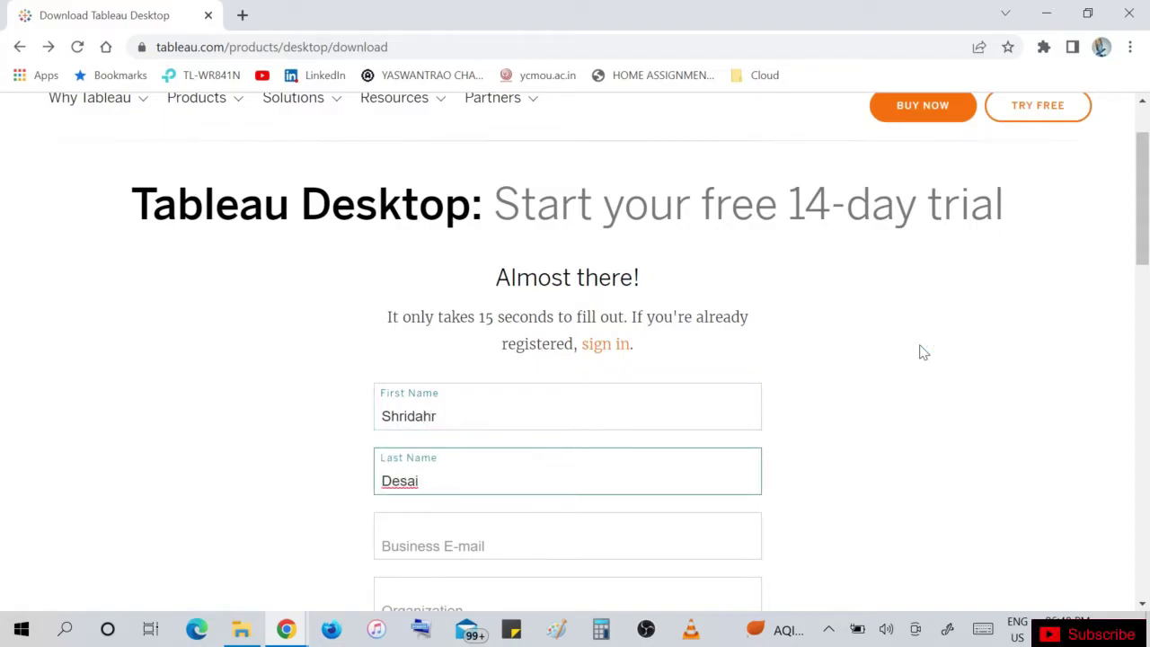
Fill in the business e-mail and set Organization to 'Home'.
{"action": "left_click_drag", "start_coordinate": [1145, 197], "coordinate": [1147, 270]}
{"action": "left_click", "coordinate": [629, 262]}
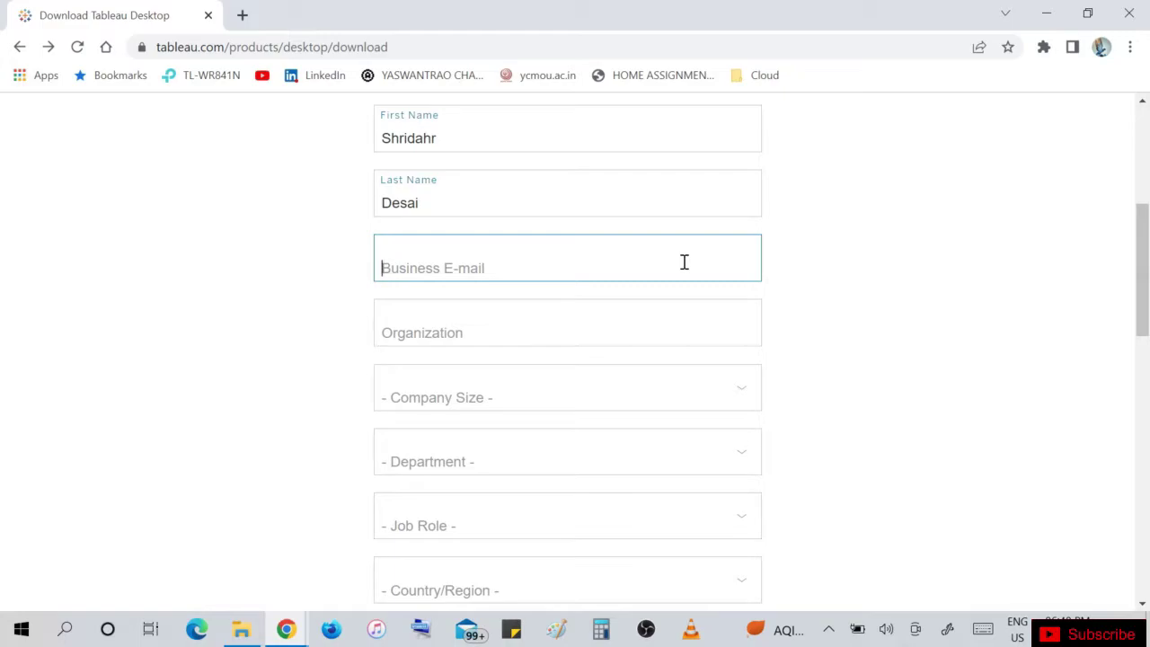
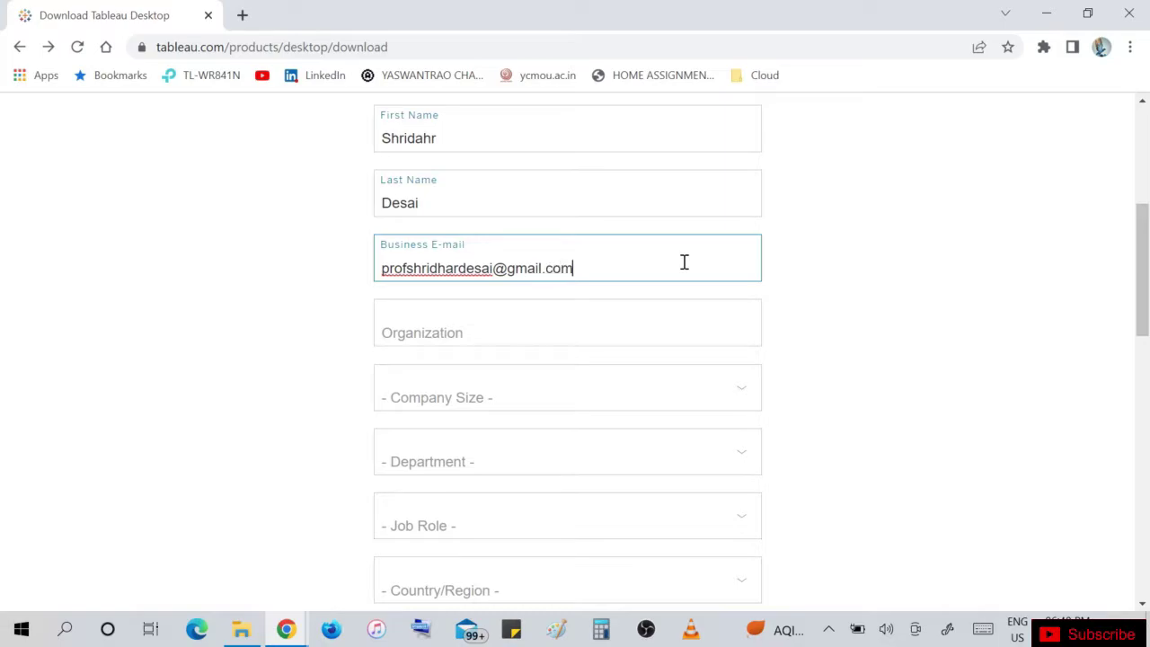
{"action": "left_click", "coordinate": [599, 315]}
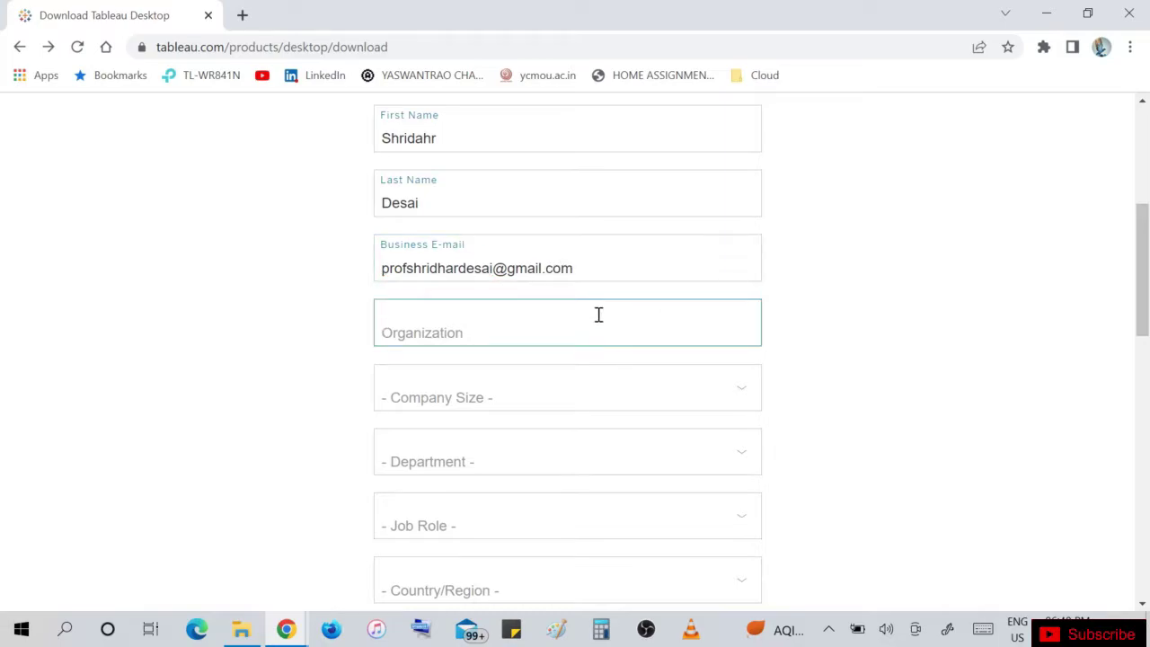
{"action": "type", "text": "H"}
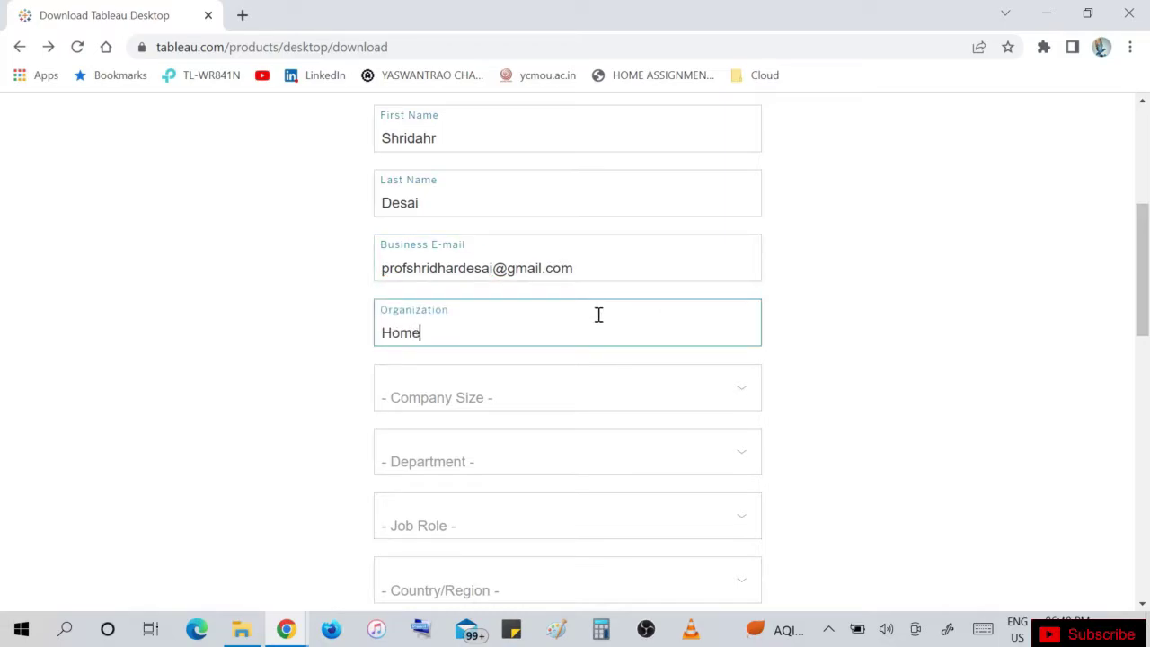
{"action": "type", "text": "ome"}
Set company size to 1 - 20 employees, department to IT and job role to Analyst.
{"action": "left_click", "coordinate": [564, 406]}
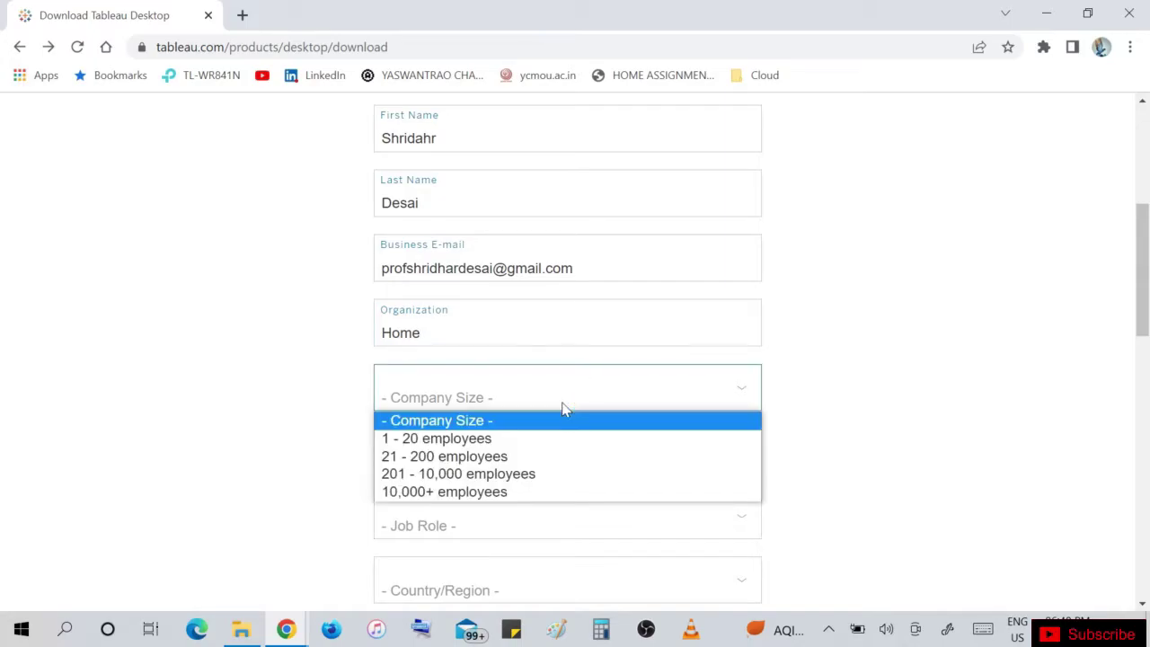
{"action": "left_click", "coordinate": [538, 438]}
{"action": "left_click", "coordinate": [515, 459]}
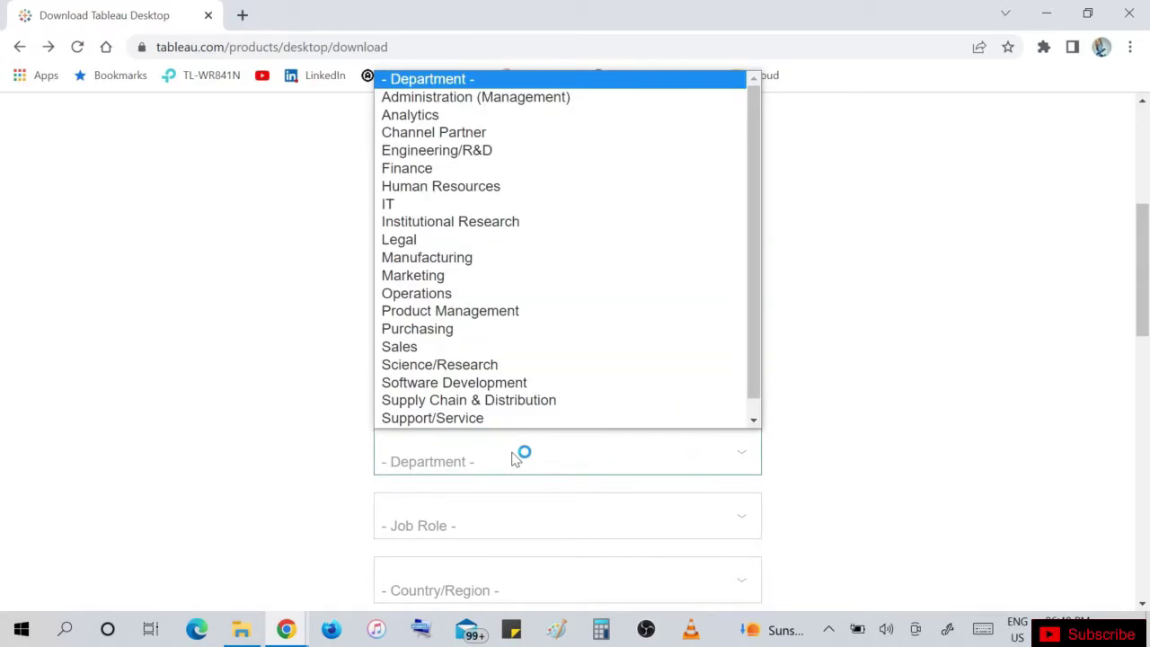
{"action": "scroll", "coordinate": [488, 422], "scroll_direction": "down", "scroll_amount": 1}
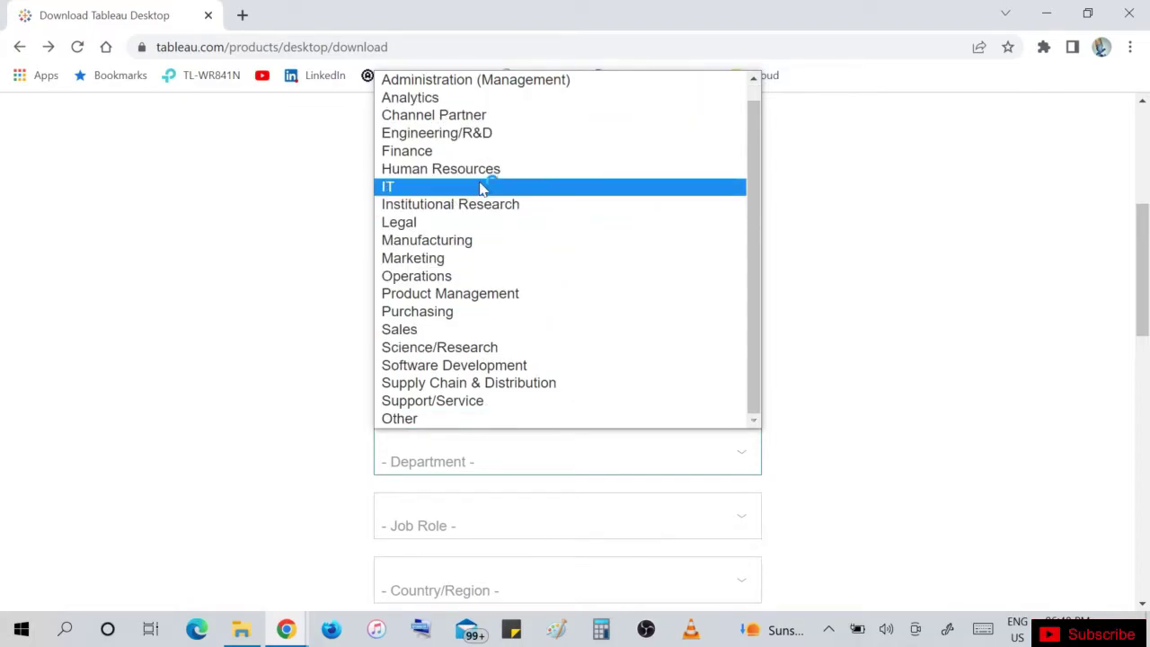
{"action": "left_click", "coordinate": [480, 186]}
{"action": "left_click", "coordinate": [451, 537]}
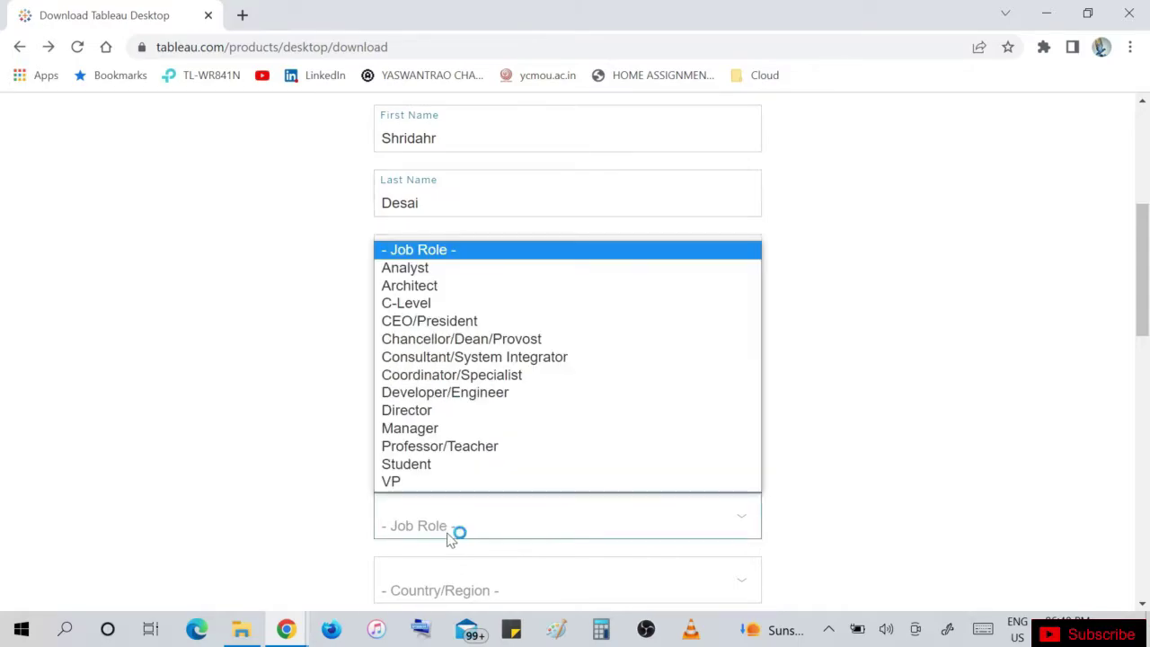
{"action": "left_click", "coordinate": [439, 270]}
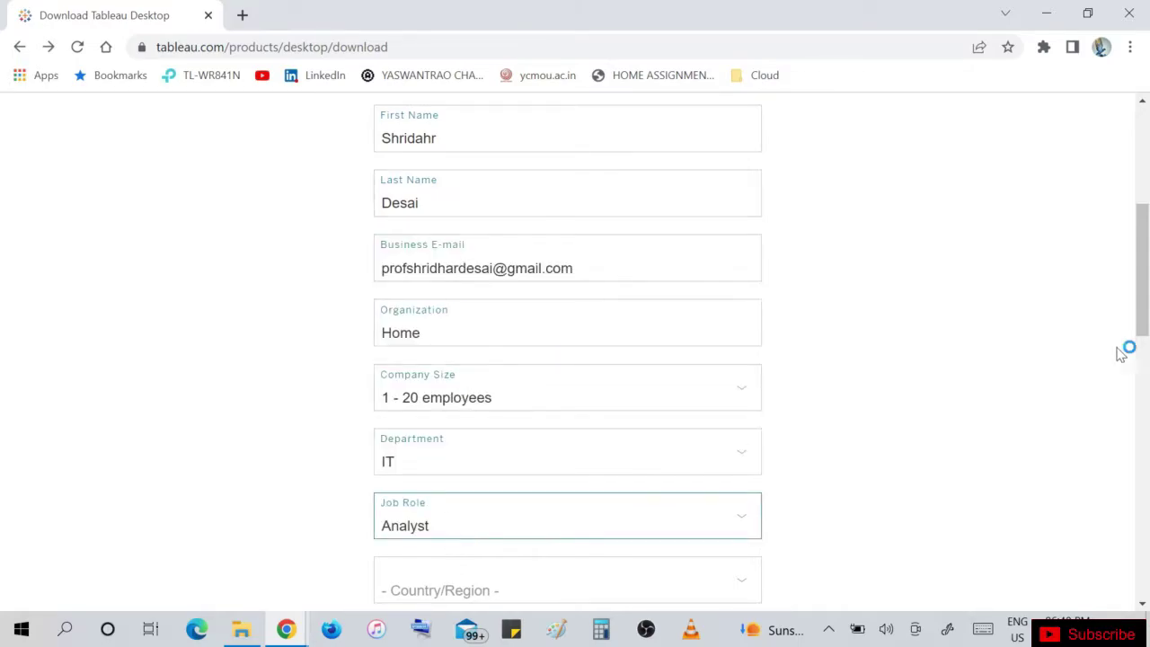
Set the country/region to India.
{"action": "scroll", "coordinate": [1141, 308], "scroll_direction": "down", "scroll_amount": 2}
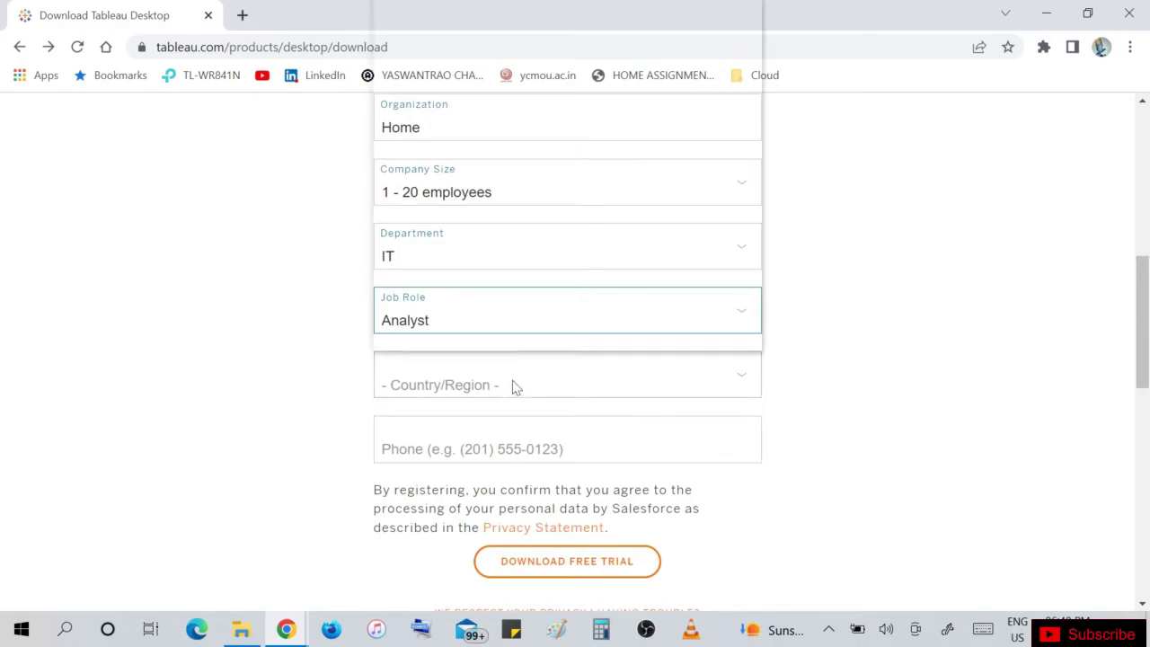
{"action": "left_click", "coordinate": [514, 386]}
{"action": "key", "text": "i"}
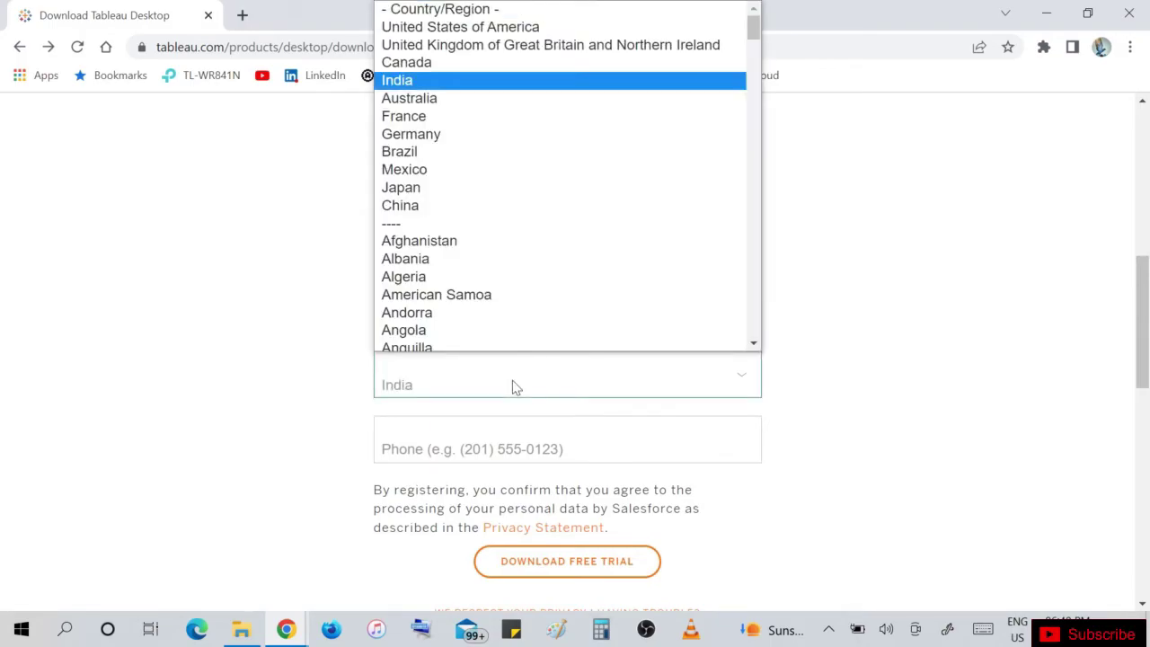
{"action": "left_click", "coordinate": [449, 82]}
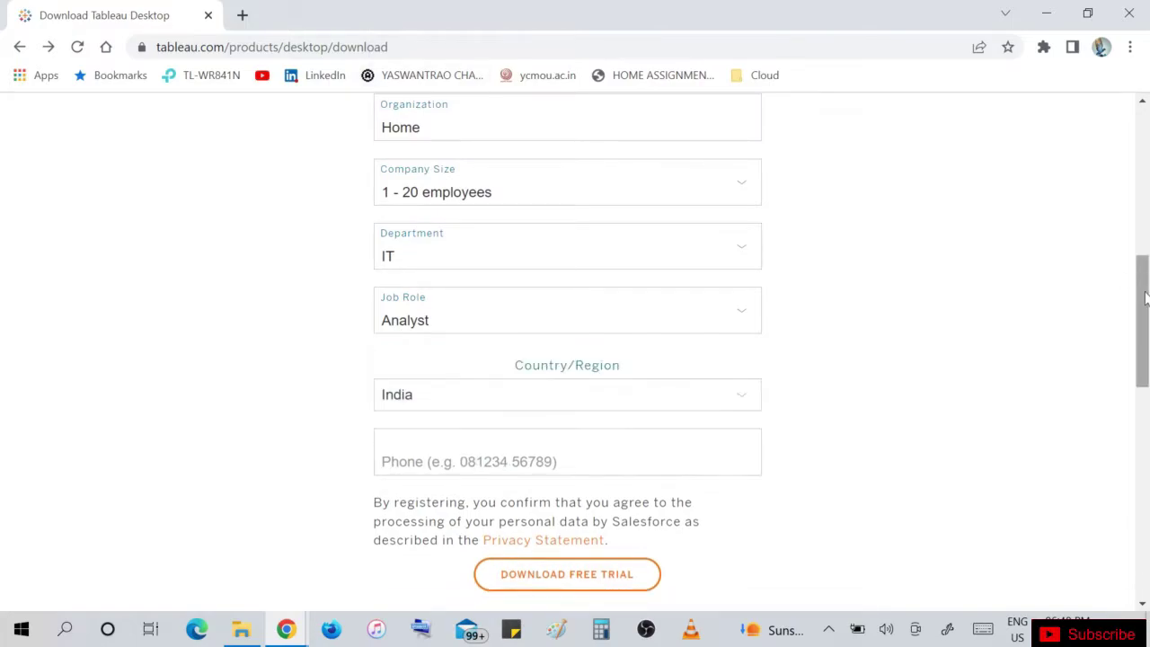
{"action": "left_click_drag", "start_coordinate": [1145, 298], "coordinate": [1144, 312]}
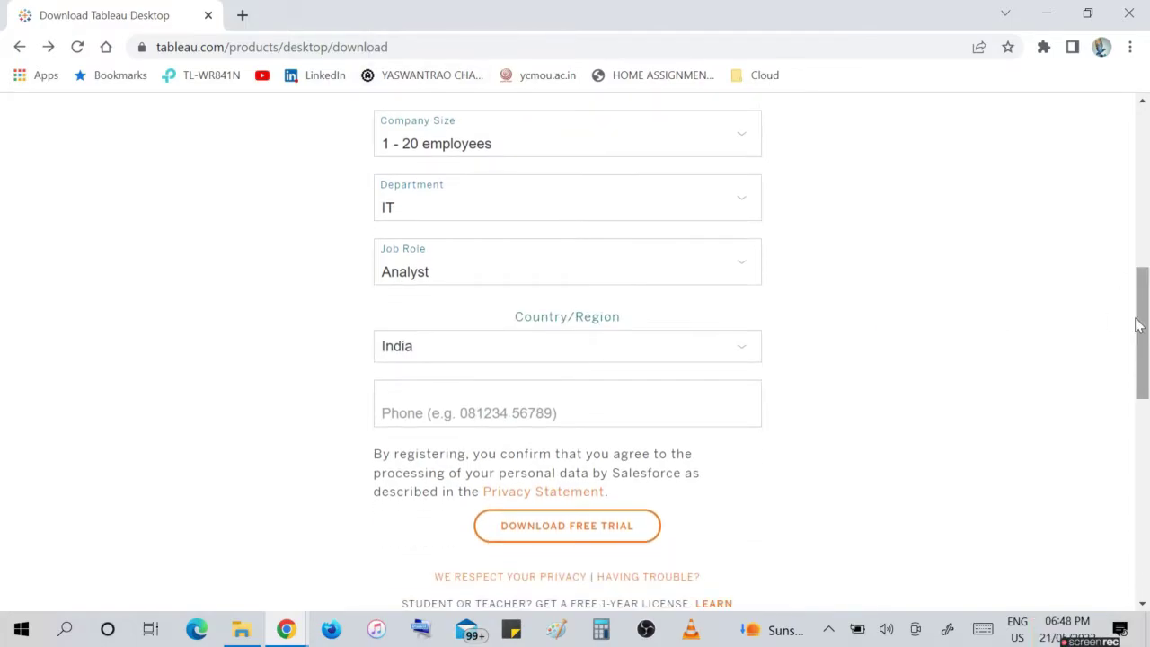
{"action": "scroll", "coordinate": [1143, 323], "scroll_direction": "down", "scroll_amount": 1}
Enter the phone number and submit the form with DOWNLOAD FREE TRIAL.
{"action": "left_click", "coordinate": [442, 316]}
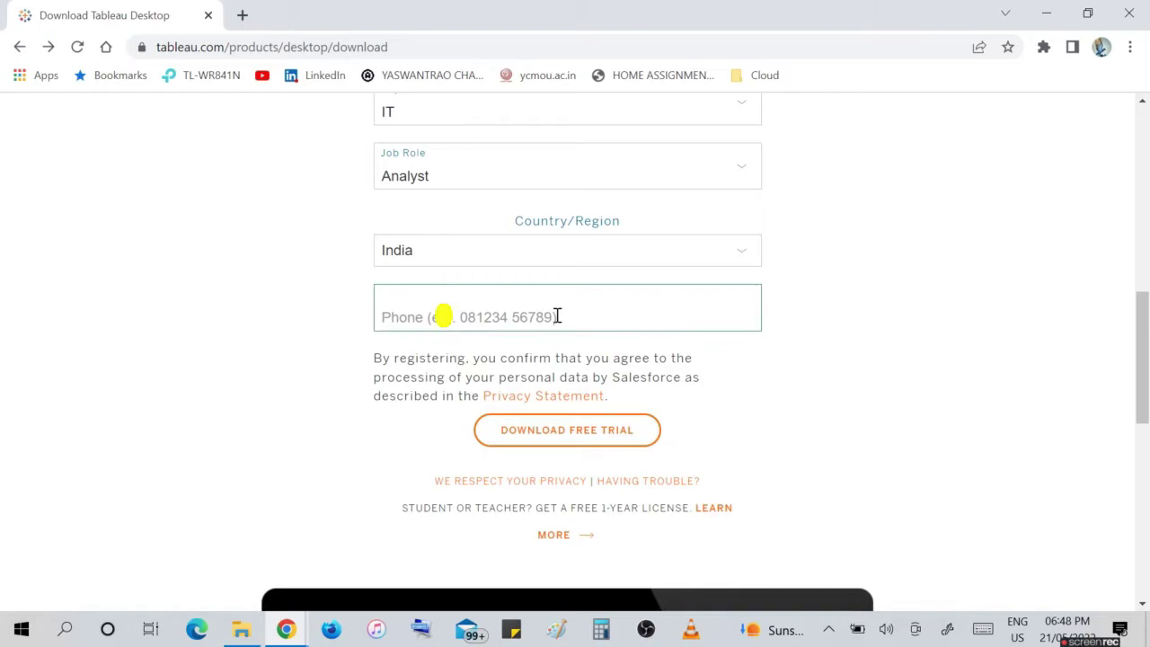
{"action": "type", "text": "9876543210"}
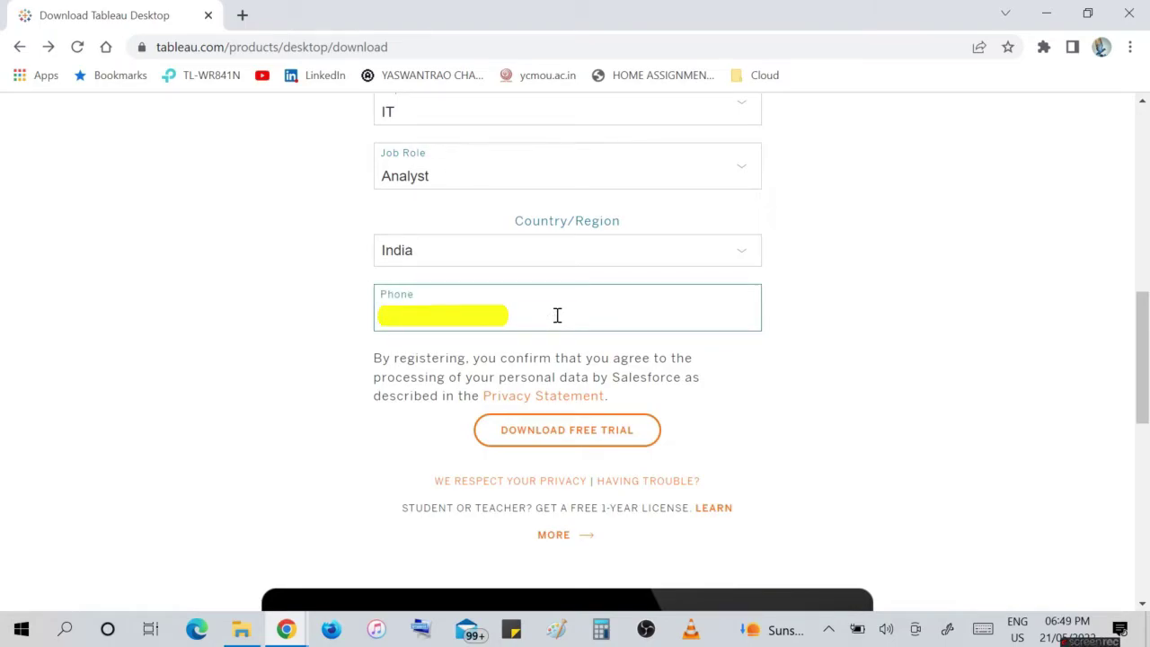
{"action": "left_click", "coordinate": [821, 365]}
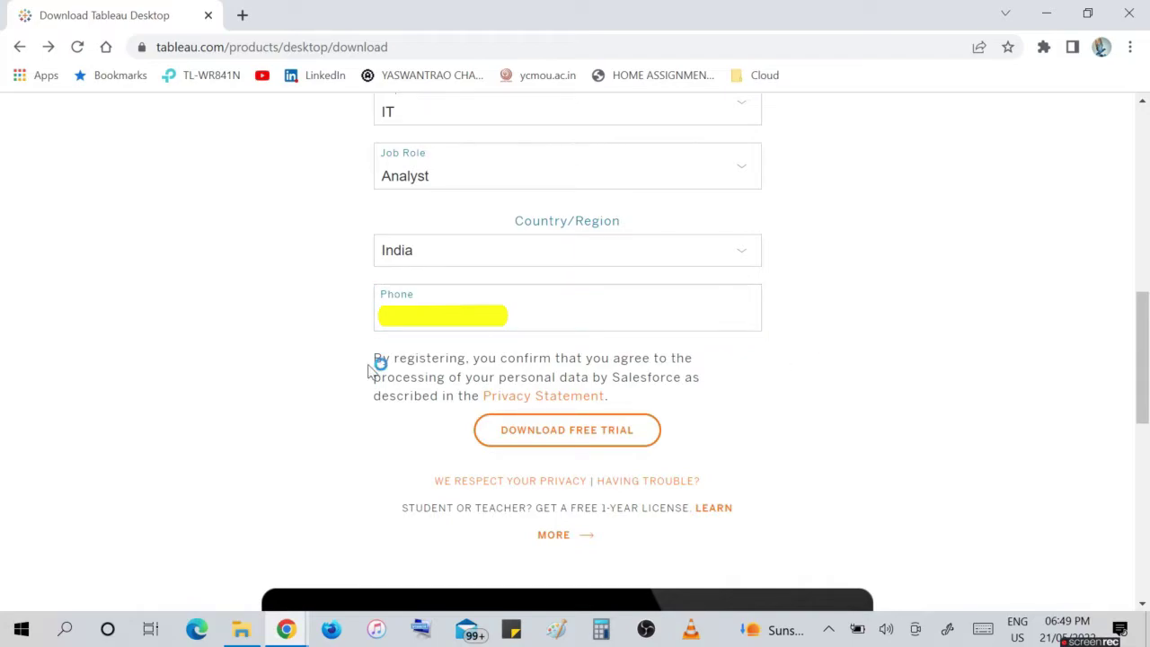
{"action": "left_click", "coordinate": [520, 433]}
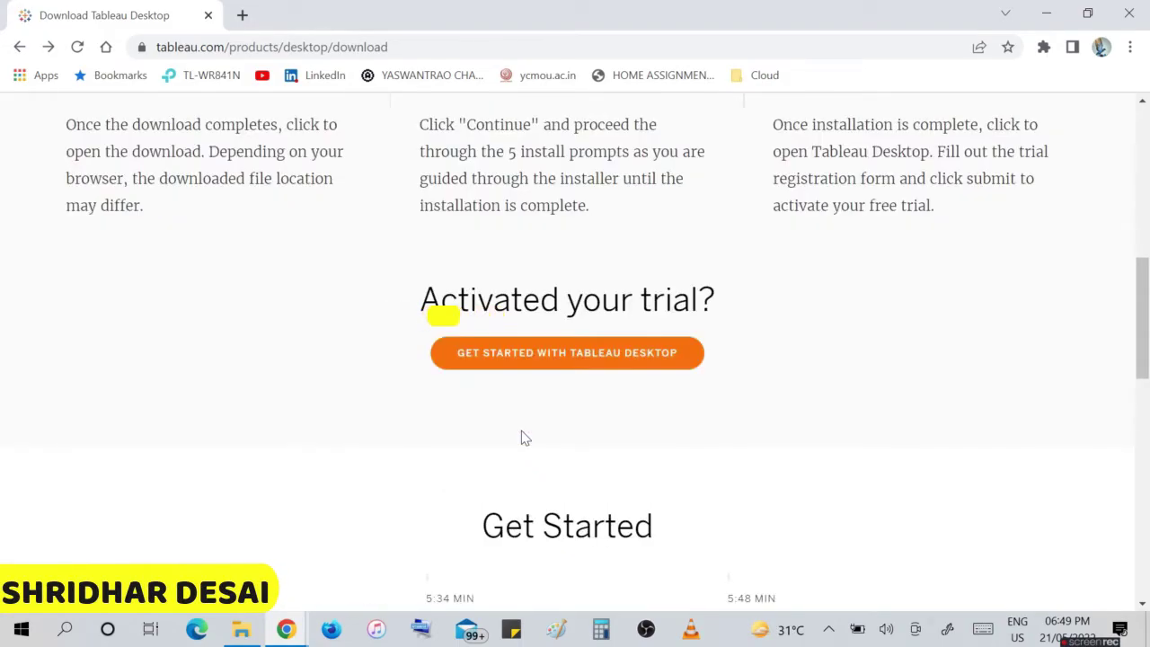
Save TableauDesktop-64bit-2022-1-1.exe into Desktop > ML and read the Register step instructions.
{"action": "scroll", "coordinate": [527, 426], "scroll_direction": "up", "scroll_amount": 2}
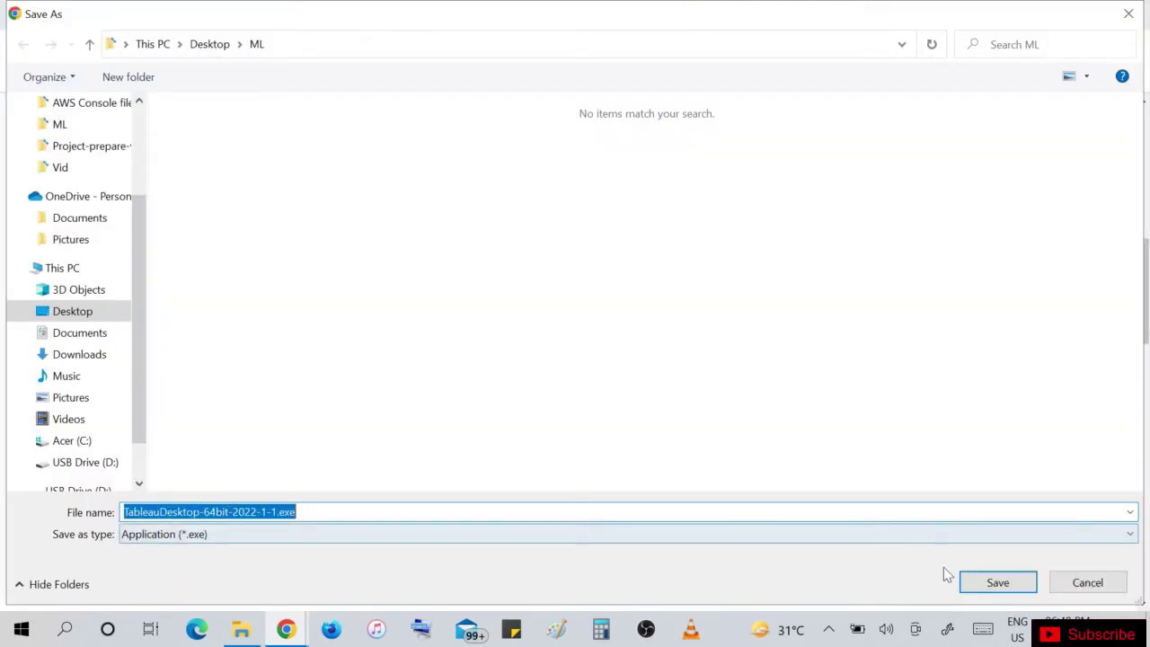
{"action": "left_click", "coordinate": [989, 584]}
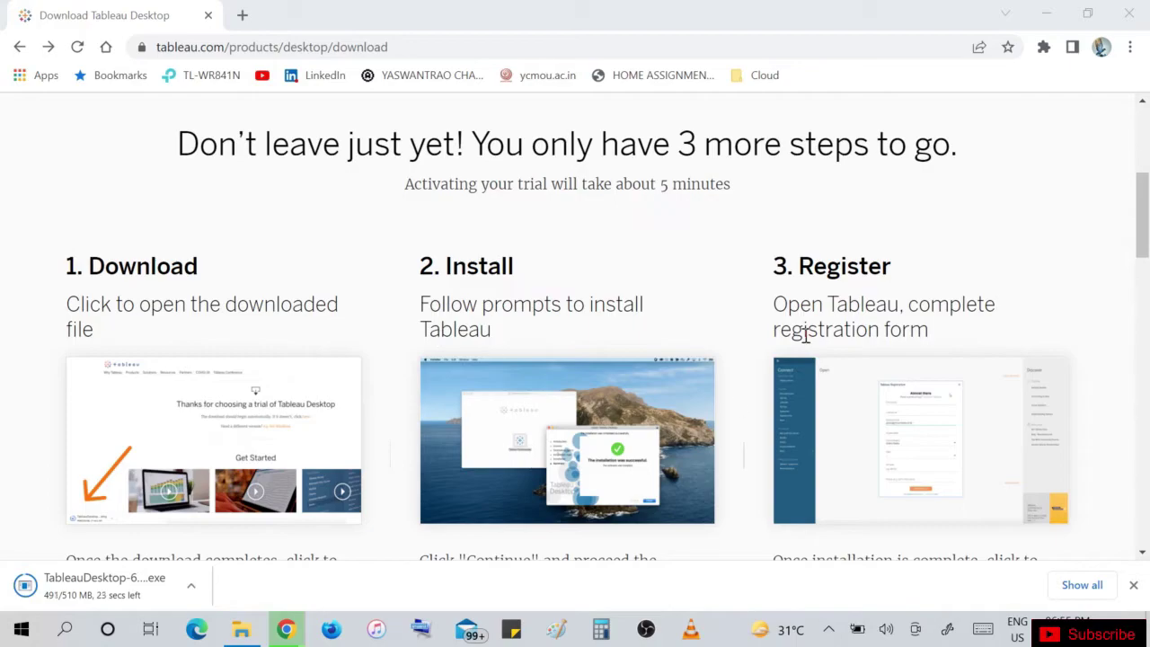
{"action": "left_click_drag", "start_coordinate": [800, 265], "coordinate": [911, 277]}
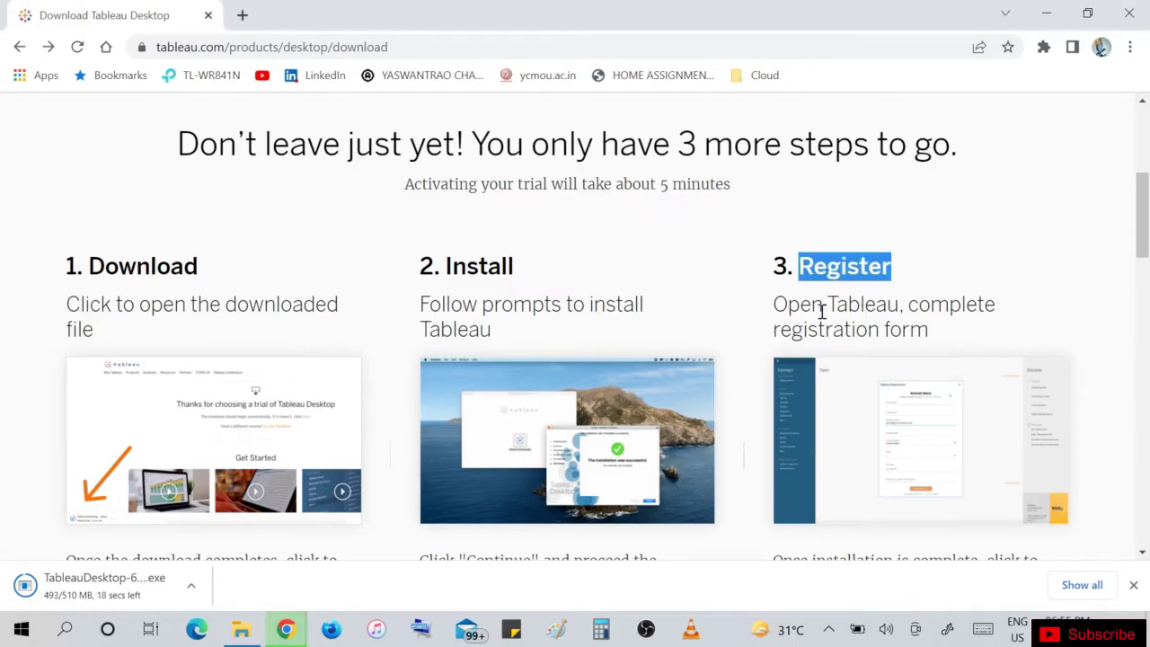
{"action": "left_click", "coordinate": [876, 321]}
{"action": "left_click_drag", "start_coordinate": [780, 308], "coordinate": [942, 336]}
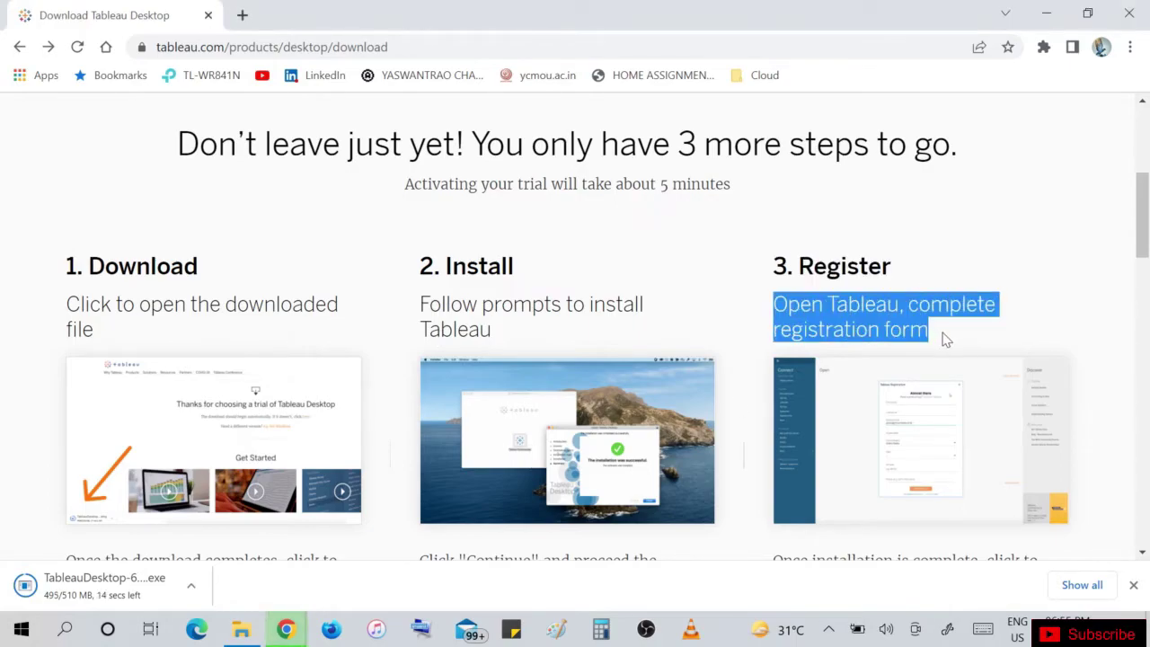
{"action": "left_click", "coordinate": [884, 305]}
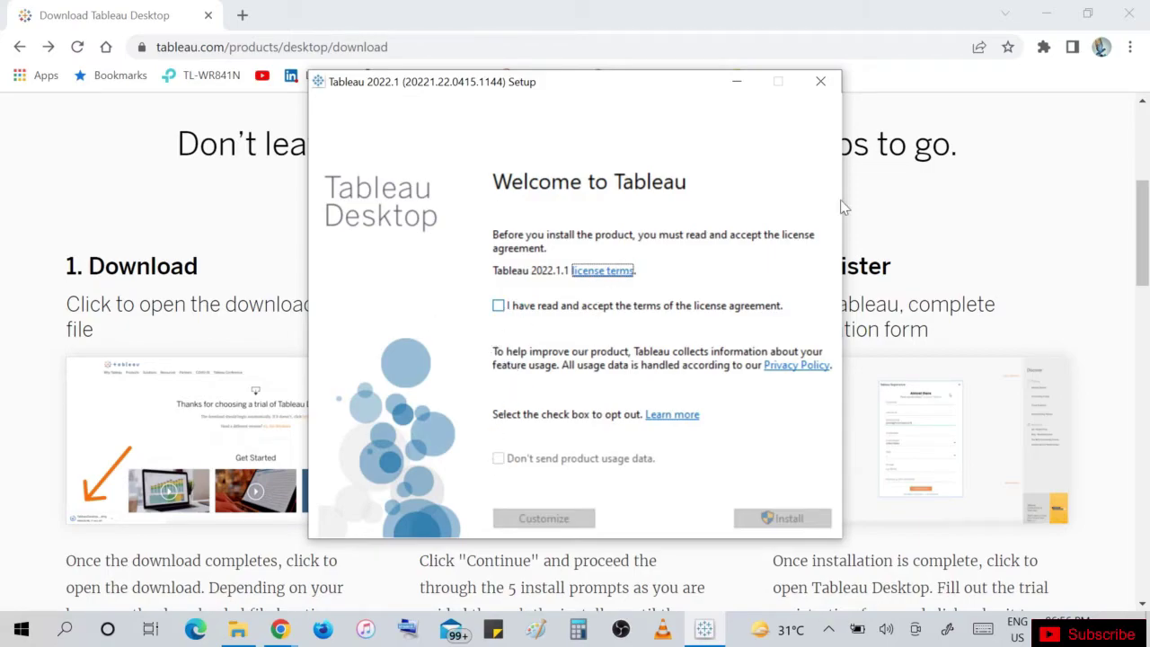
Accept the Tableau 2022.1 license terms and start the installation.
{"action": "left_click", "coordinate": [1047, 12]}
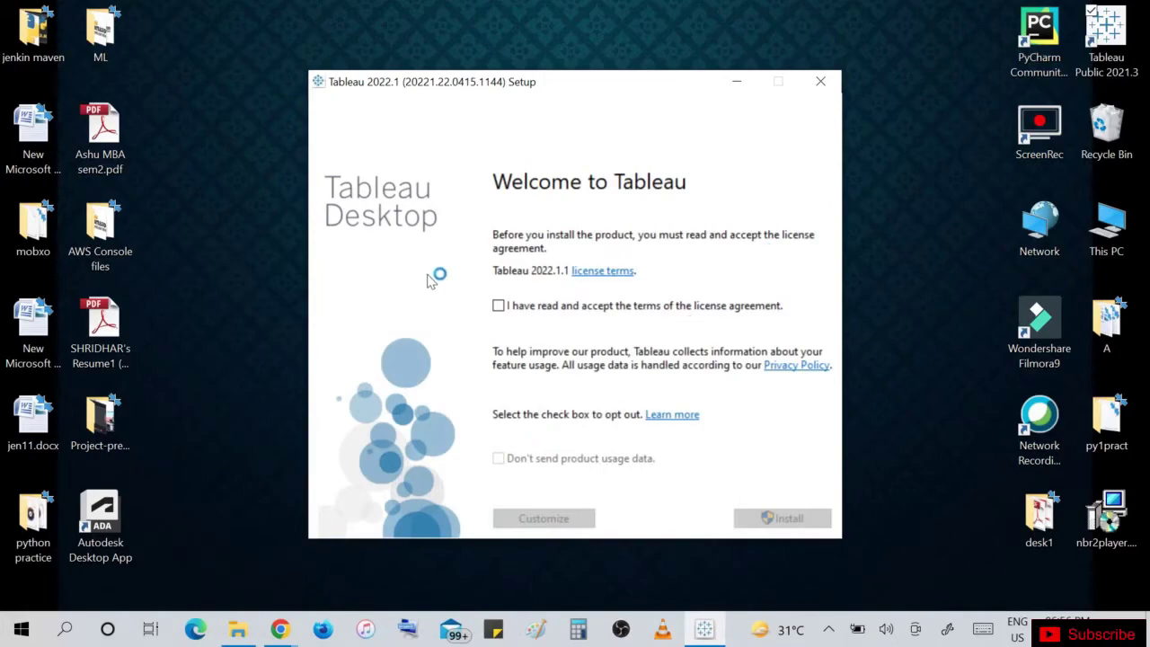
{"action": "left_click", "coordinate": [499, 306]}
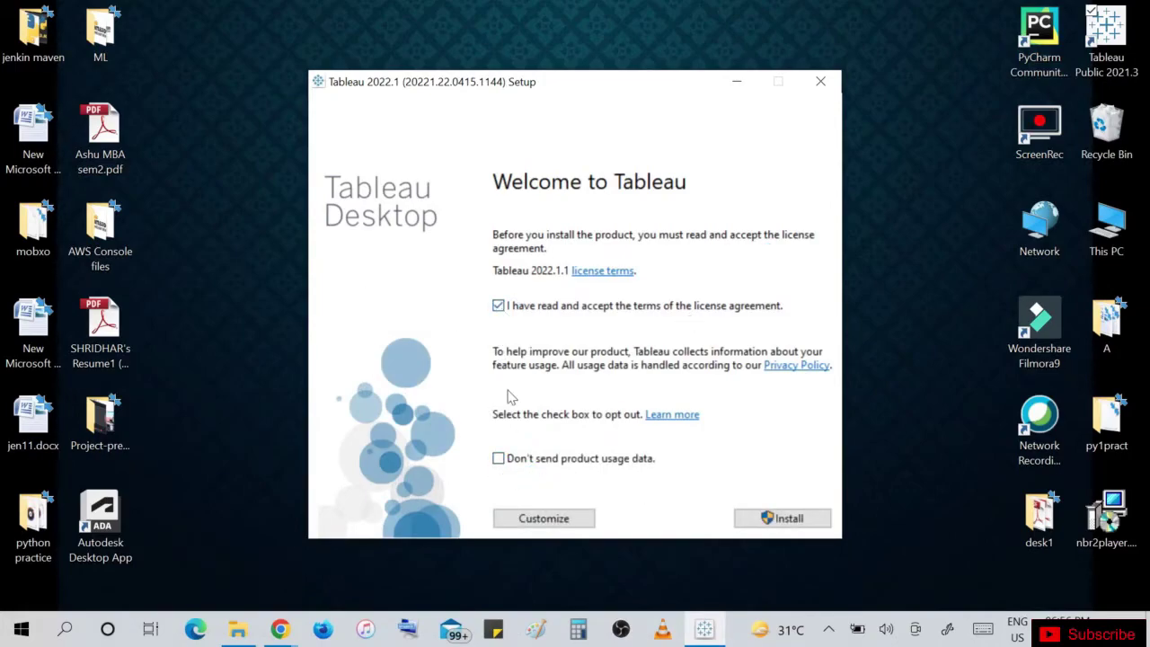
{"action": "left_click", "coordinate": [766, 519]}
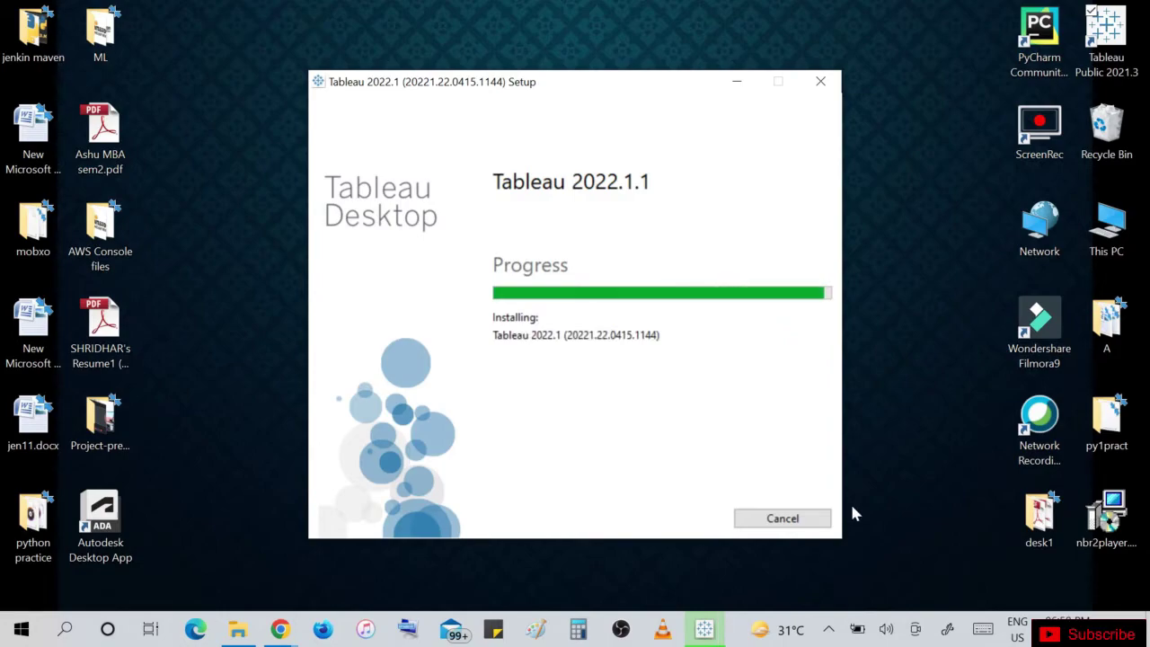
Search Windows for 'tab' and launch Tableau 2022.1 from the Apps results.
{"action": "left_click", "coordinate": [65, 629]}
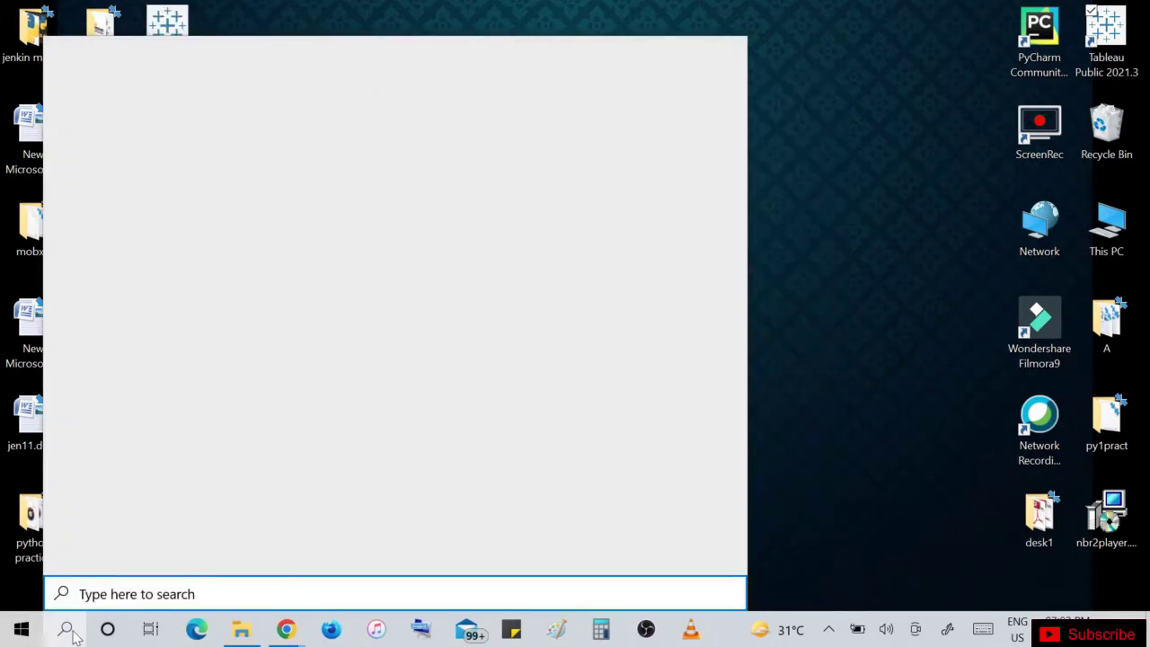
{"action": "type", "text": "tabl"}
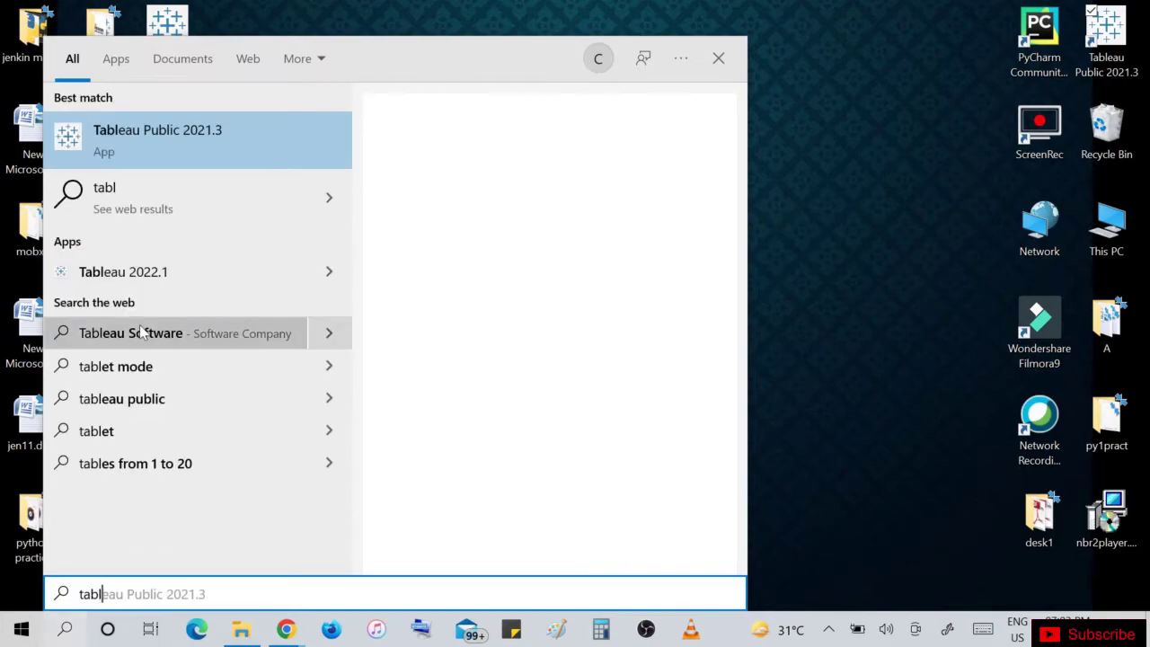
{"action": "left_click", "coordinate": [169, 277]}
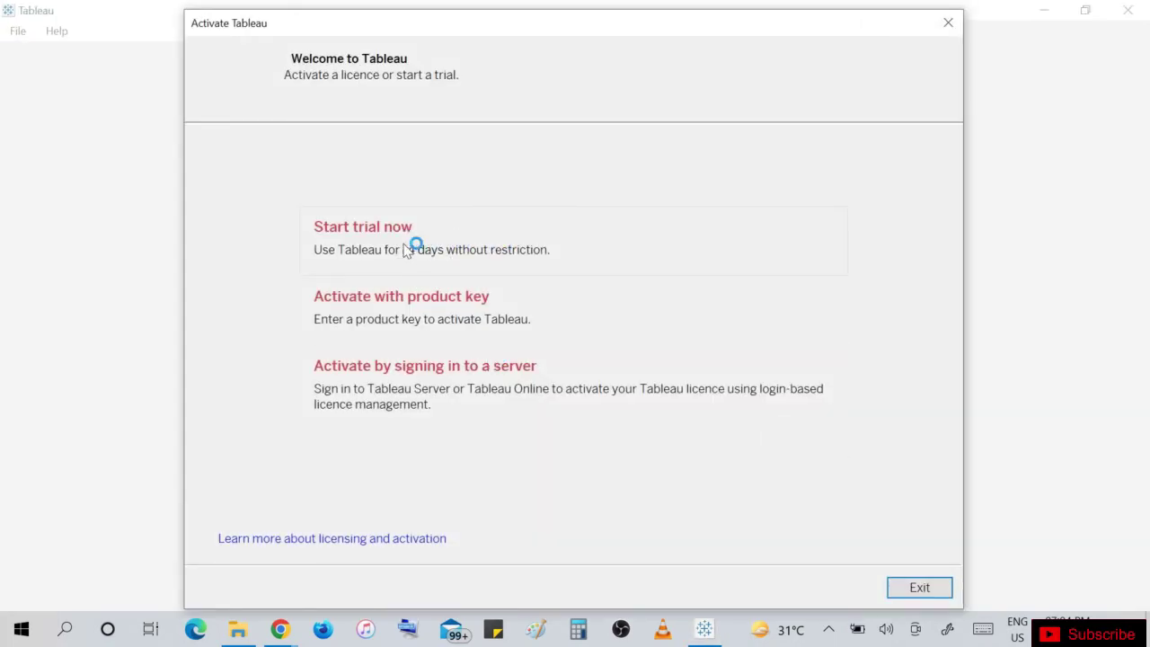
Choose Start trial now in the Activate Tableau dialog.
{"action": "left_click", "coordinate": [432, 249]}
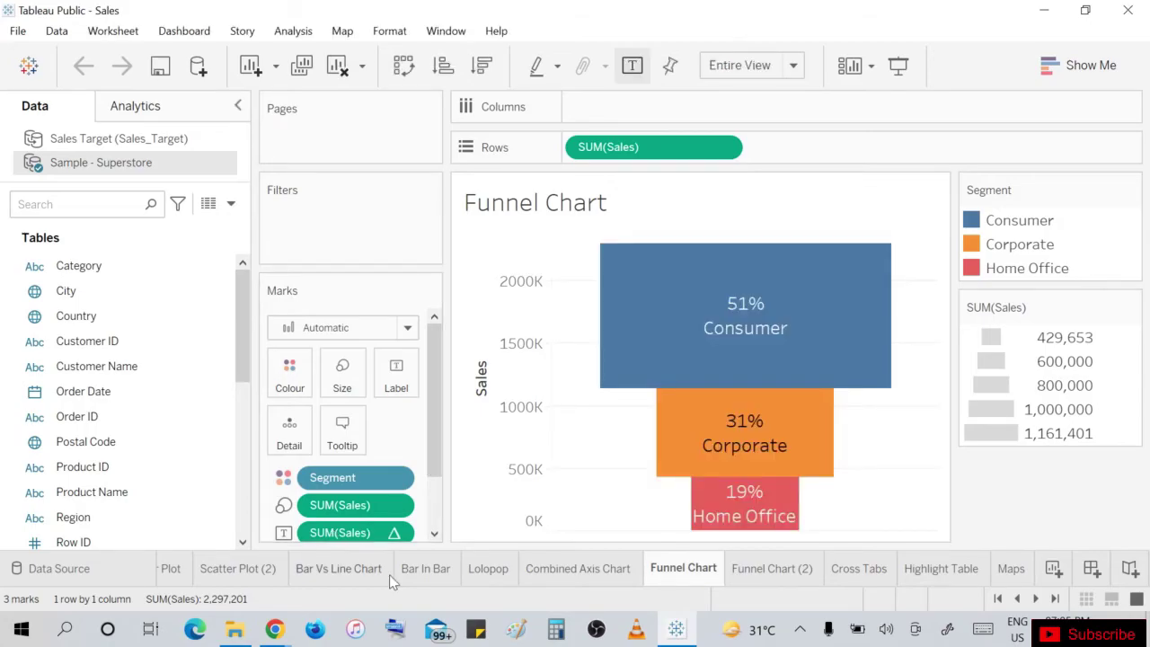
{"action": "left_click", "coordinate": [387, 575]}
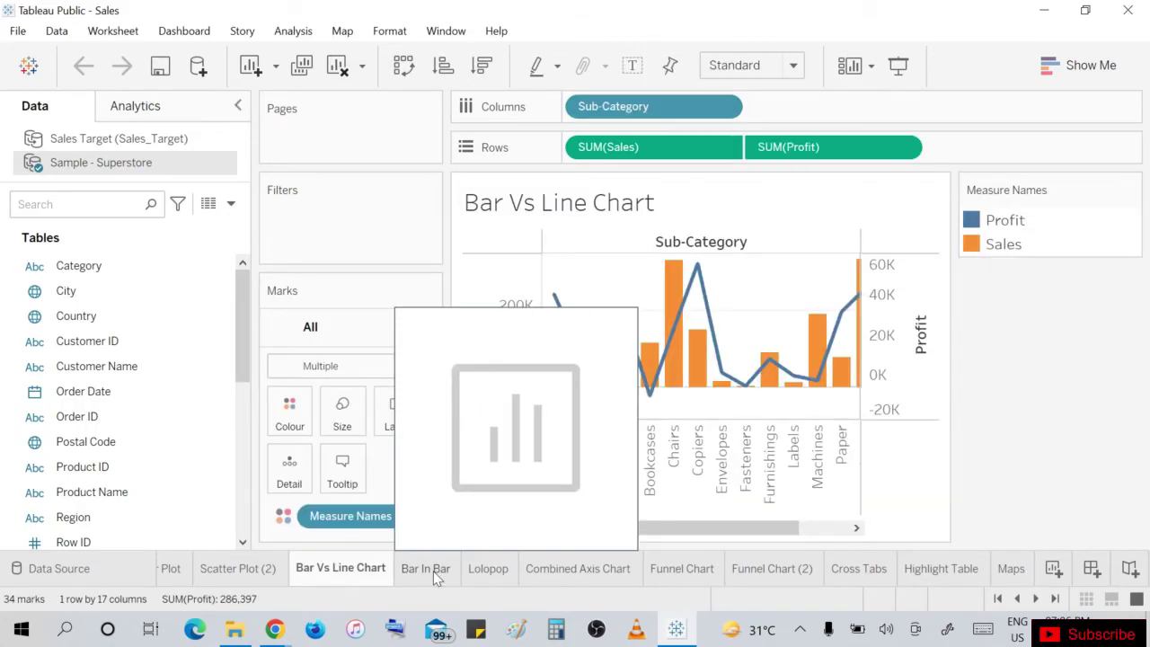
{"action": "left_click", "coordinate": [435, 573]}
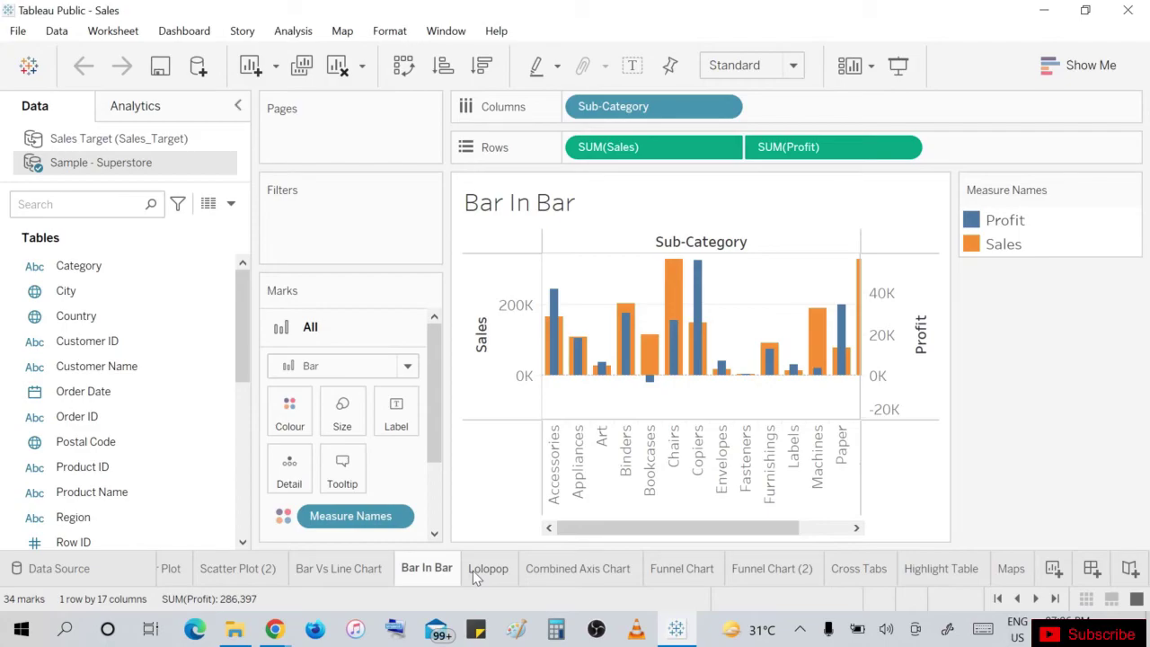
{"action": "left_click", "coordinate": [940, 570]}
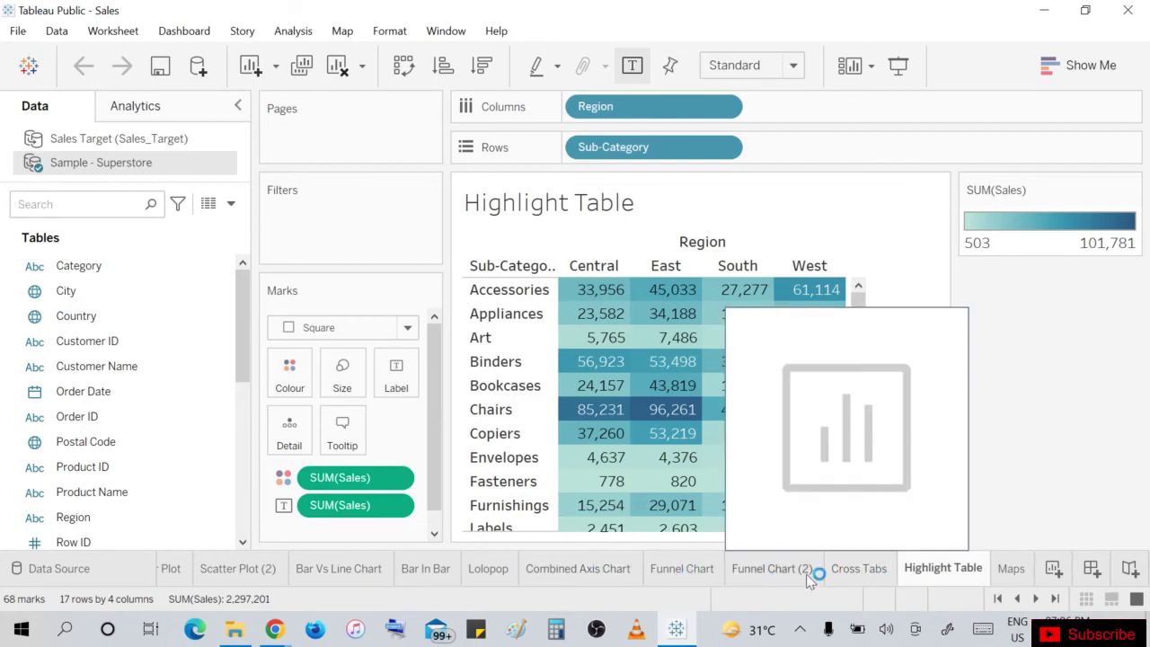
{"action": "left_click", "coordinate": [847, 573]}
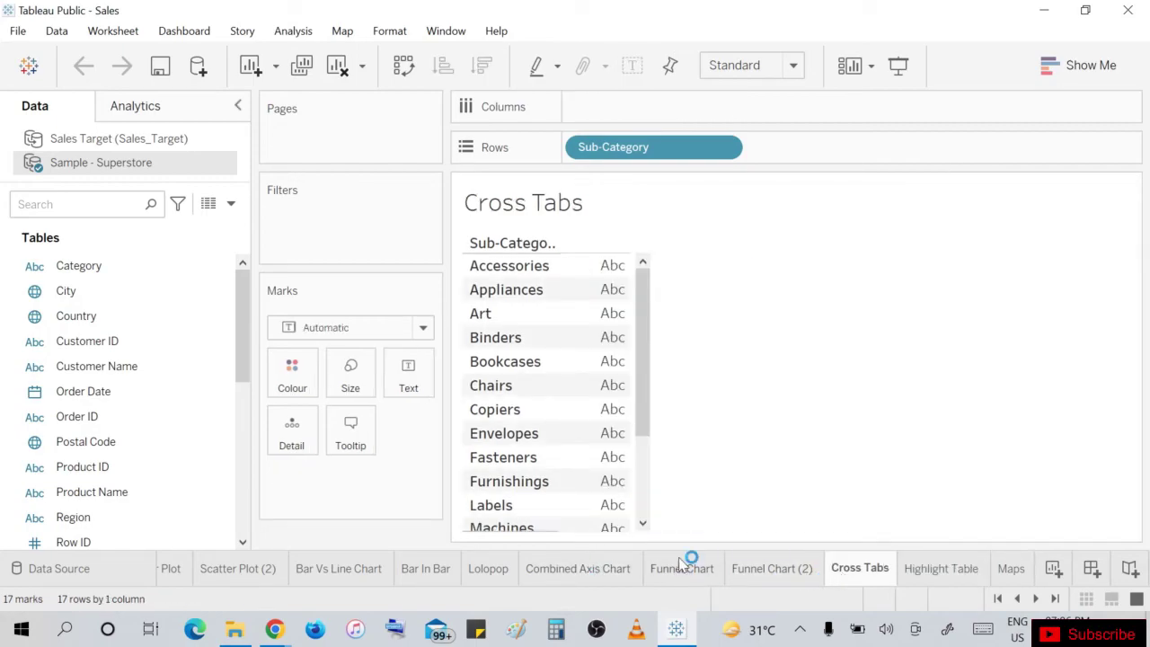
{"action": "left_click", "coordinate": [751, 573]}
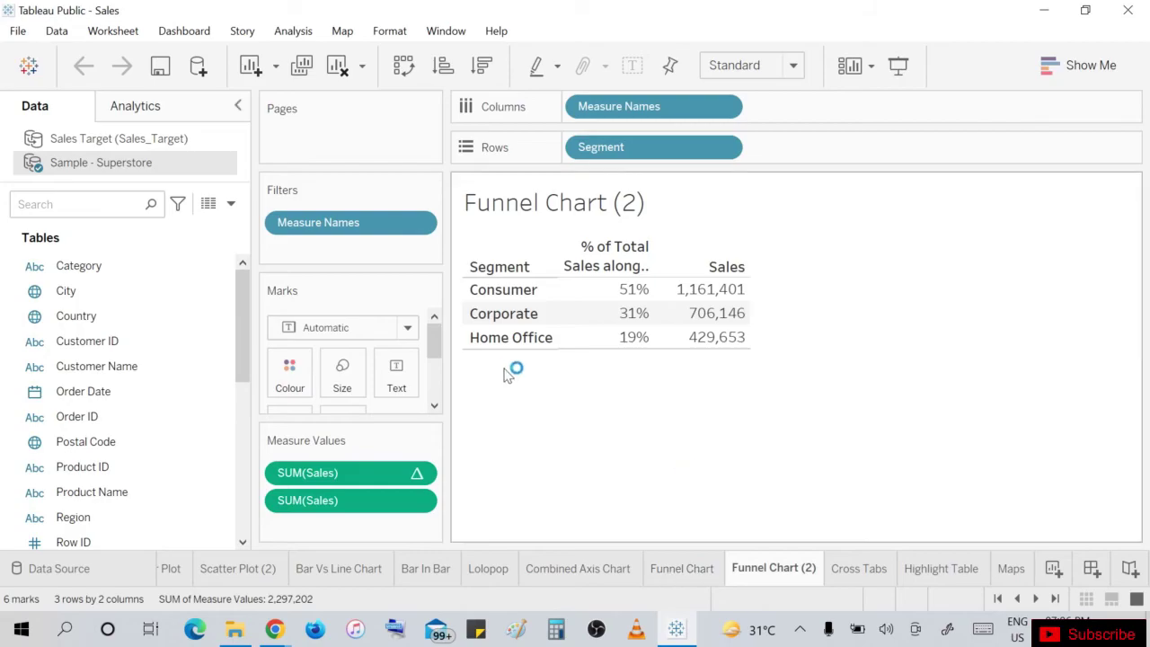
{"action": "left_click", "coordinate": [688, 573]}
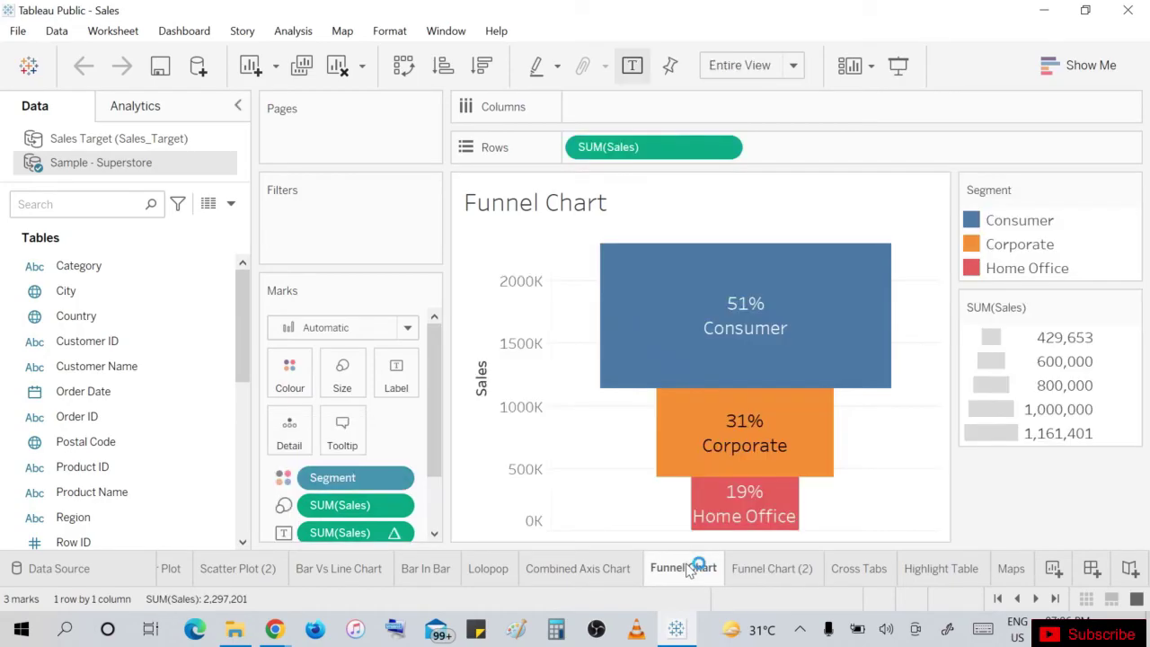
{"action": "left_click", "coordinate": [223, 573]}
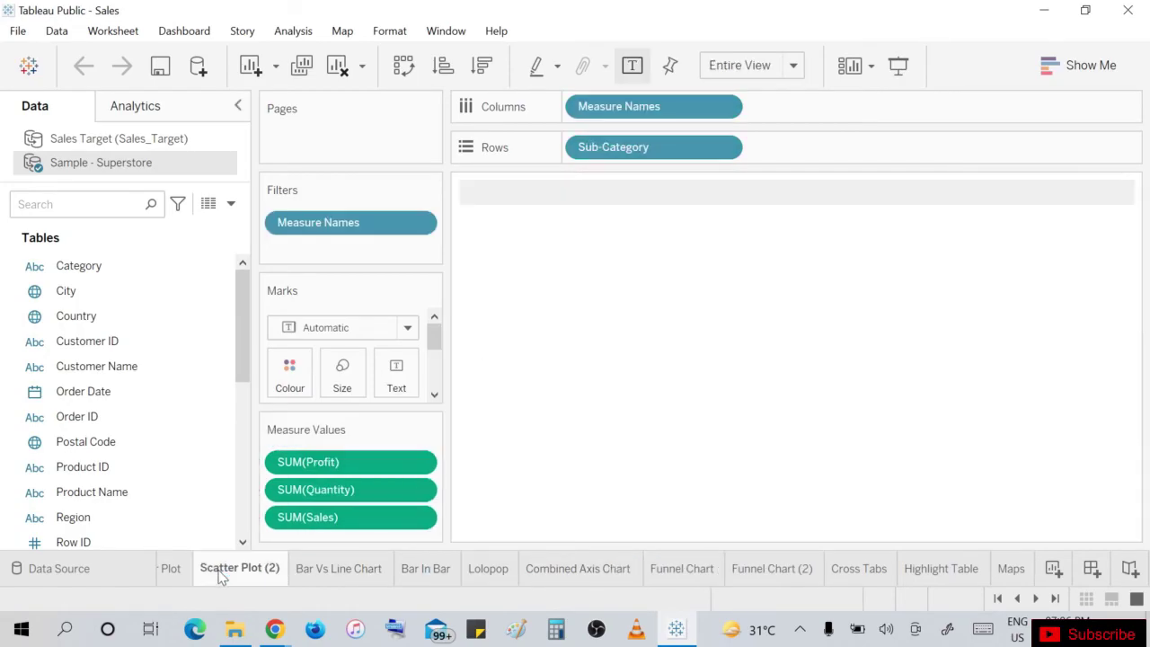
{"action": "left_click", "coordinate": [177, 569]}
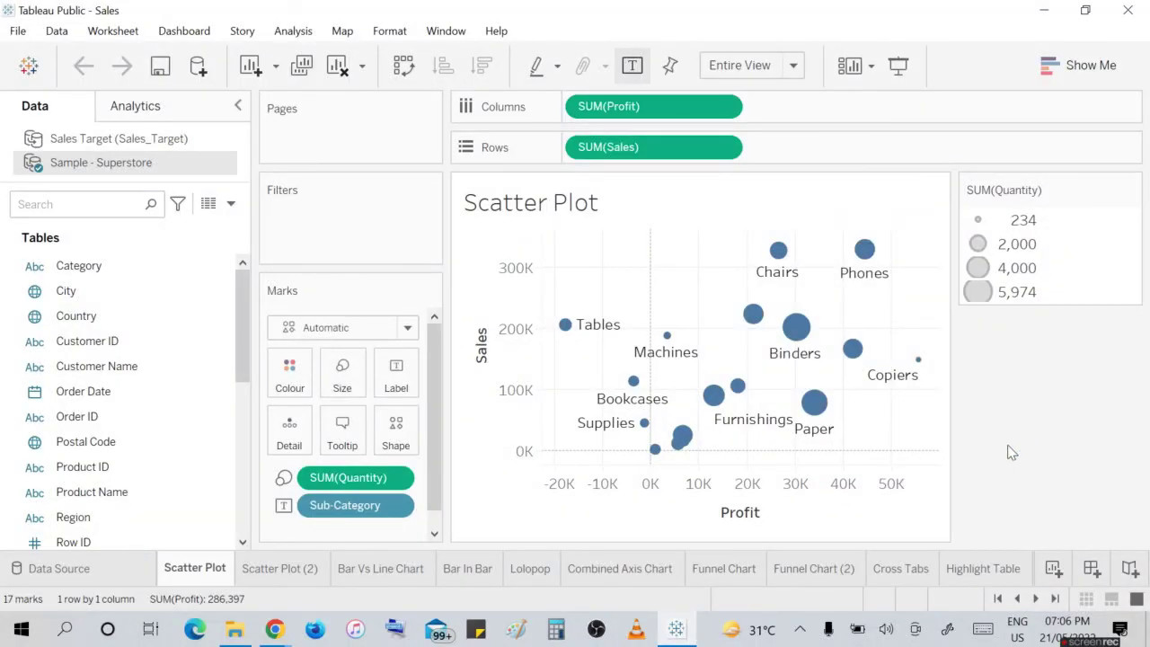
{"action": "left_click", "coordinate": [393, 580]}
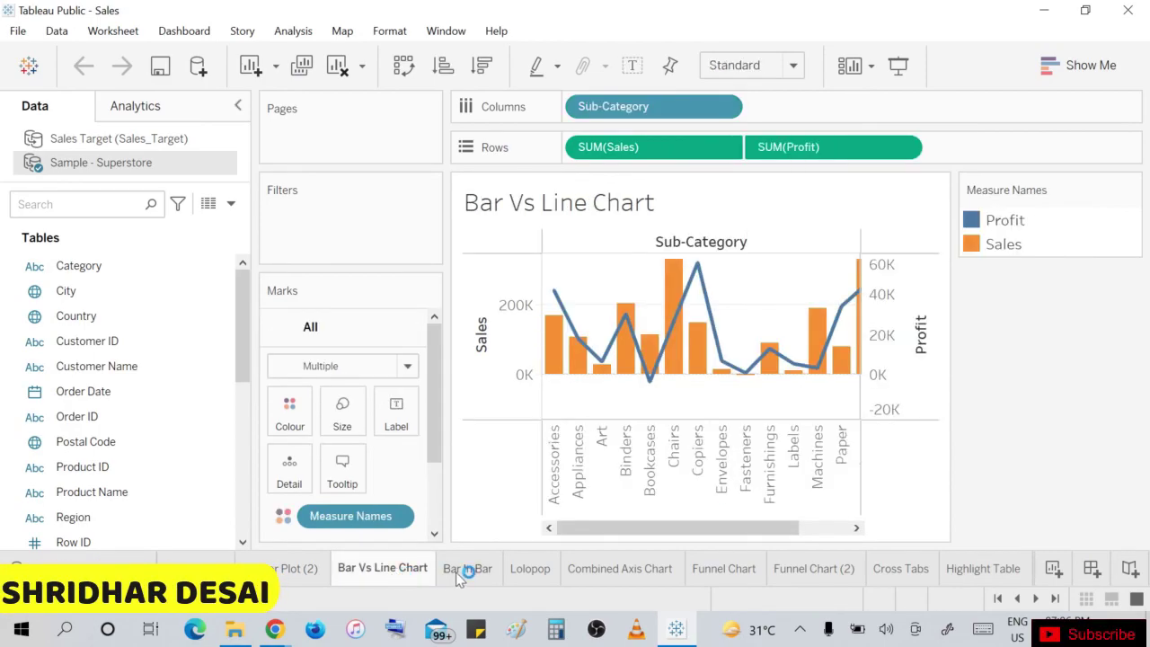
{"action": "left_click", "coordinate": [644, 576]}
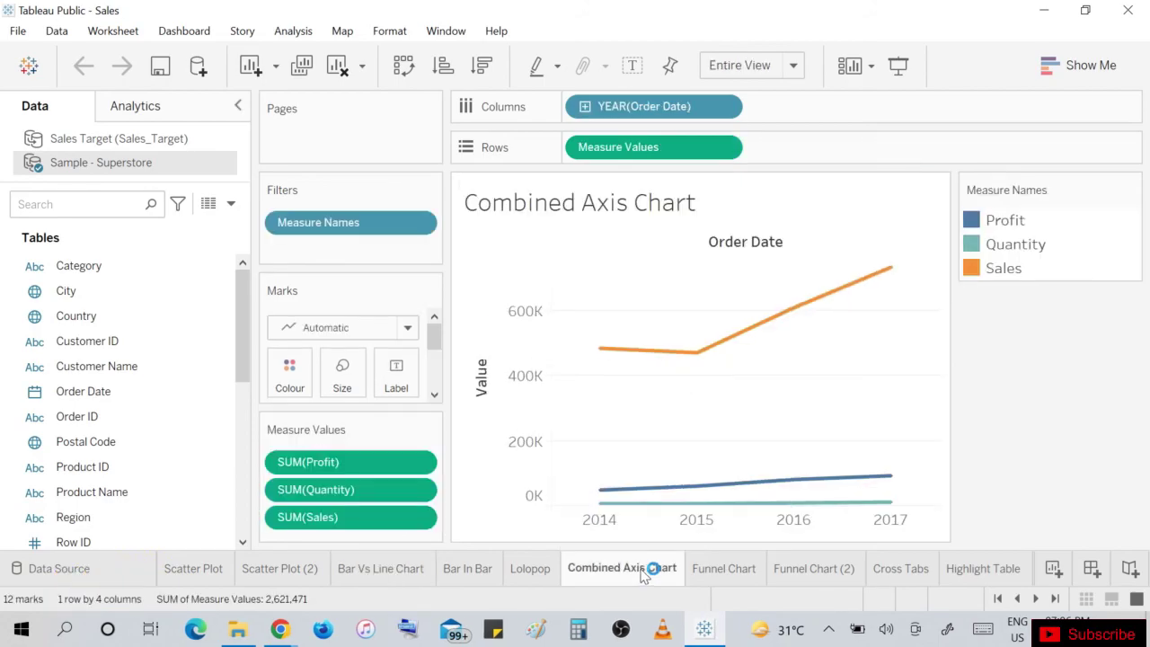
{"action": "left_click", "coordinate": [733, 569]}
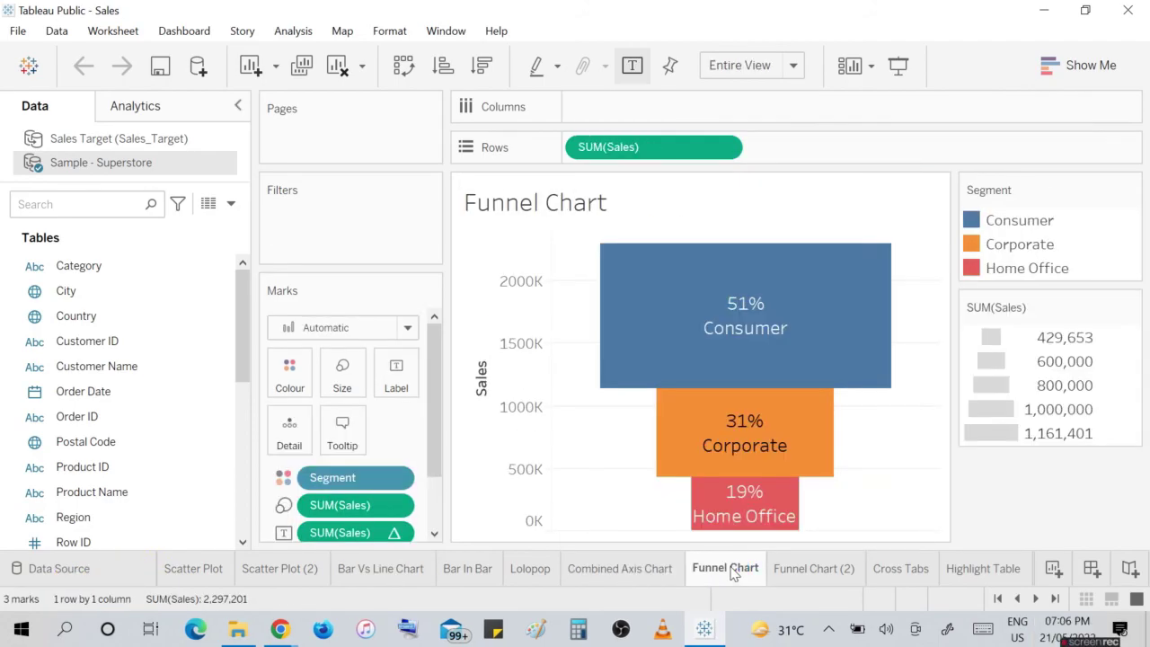